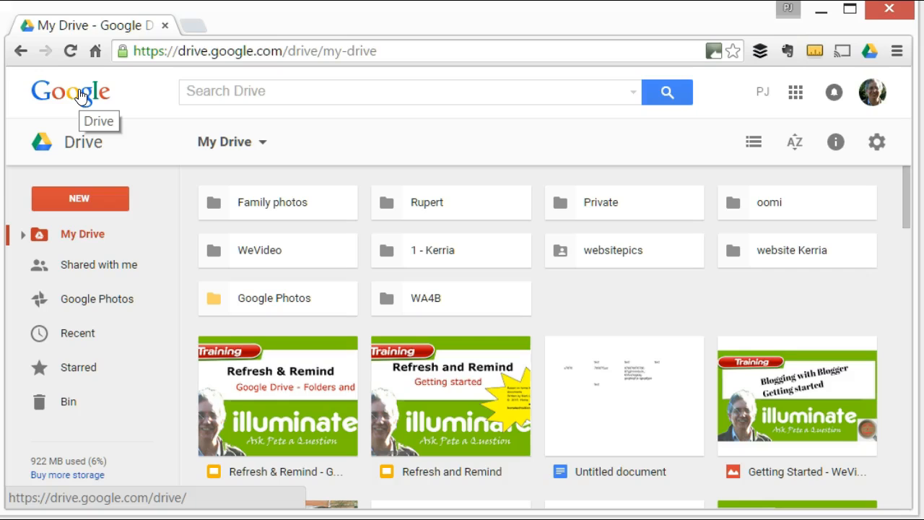
Open the Drive search options and review the File type and Opens with choices, leaving Opens with set to Unspecified
click(240, 90)
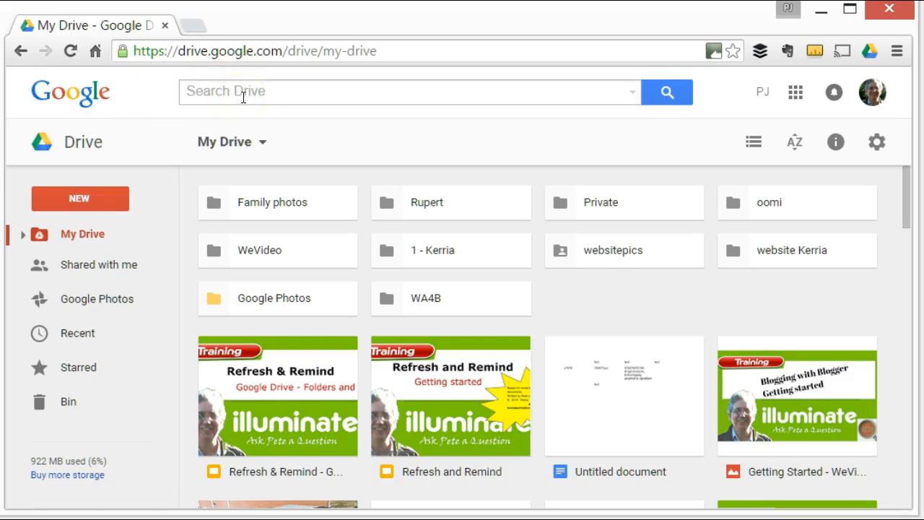
click(206, 93)
click(637, 97)
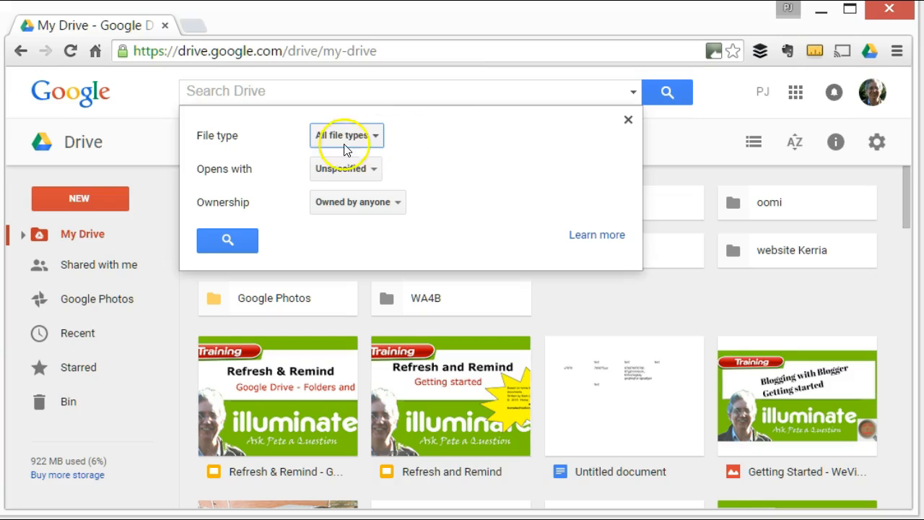
click(339, 141)
click(353, 137)
click(352, 168)
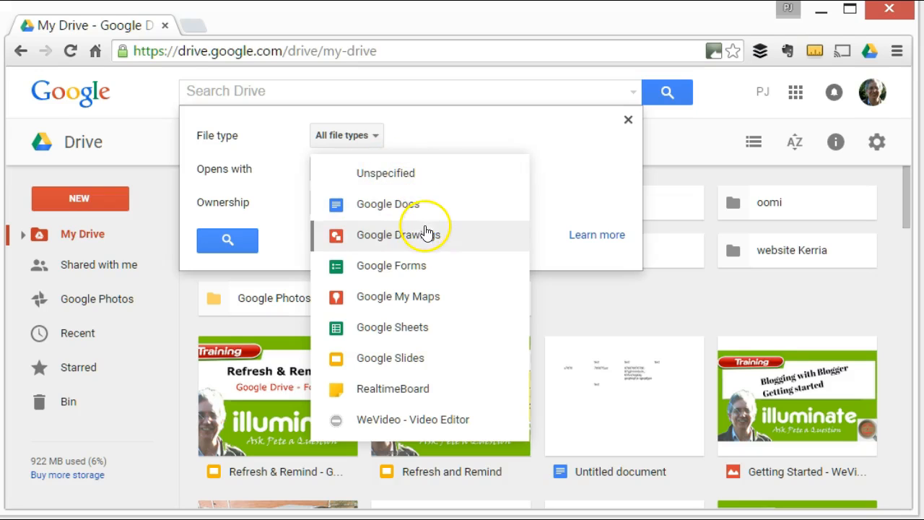
click(408, 174)
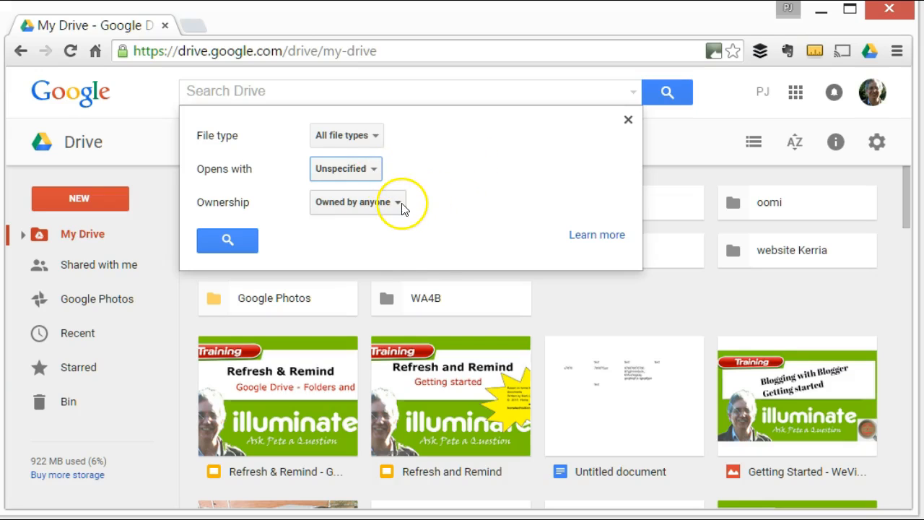
Set the search's ownership filter to Owned by me and close the search options
click(374, 206)
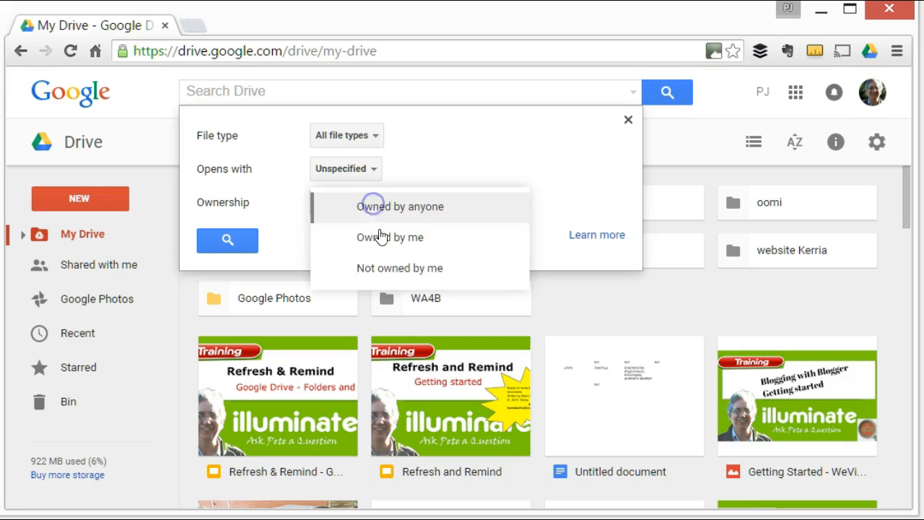
click(390, 242)
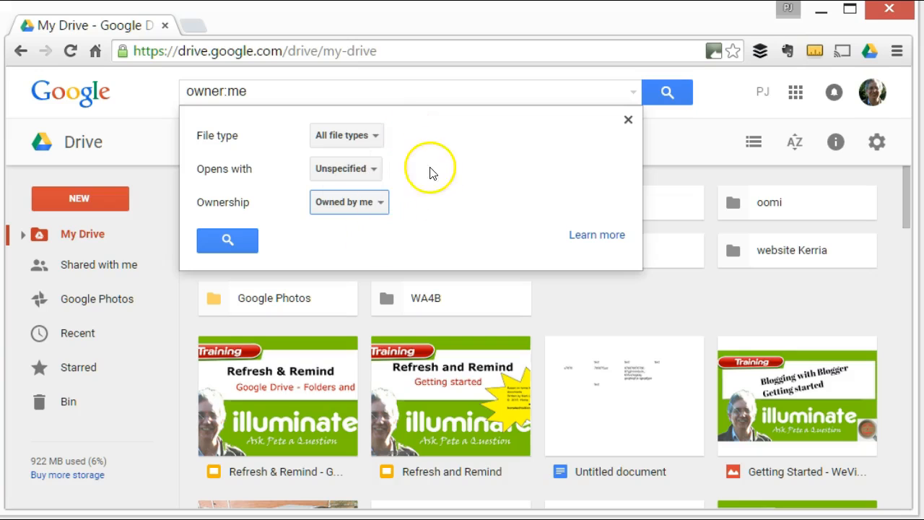
click(628, 120)
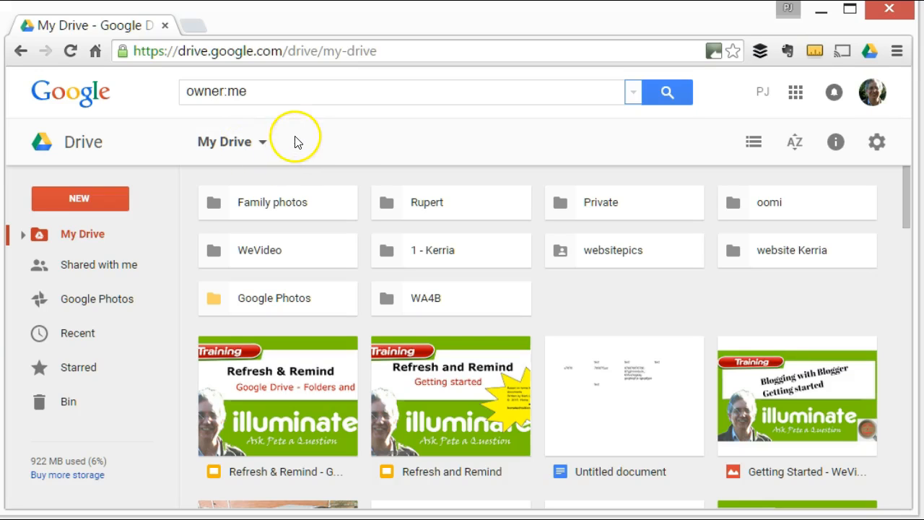
Compare the list view and grid view of My Drive, finishing in grid view
click(754, 142)
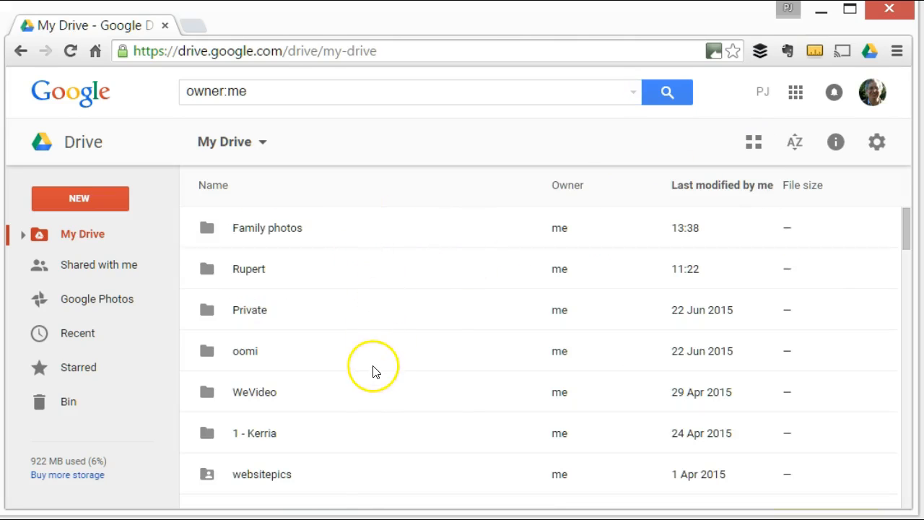
mouse_move(906, 215)
mouse_down()
mouse_move(920, 374)
mouse_move(908, 369)
mouse_move(922, 209)
mouse_up()
click(755, 142)
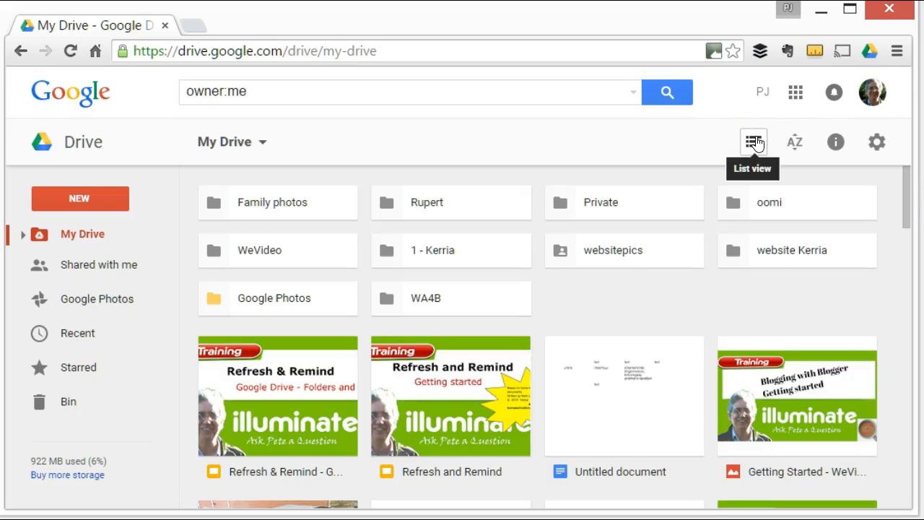
click(755, 142)
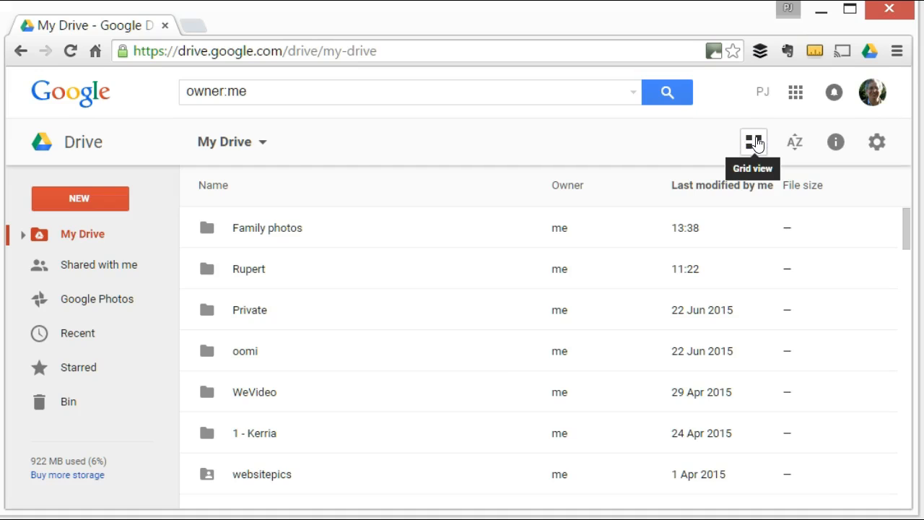
click(755, 142)
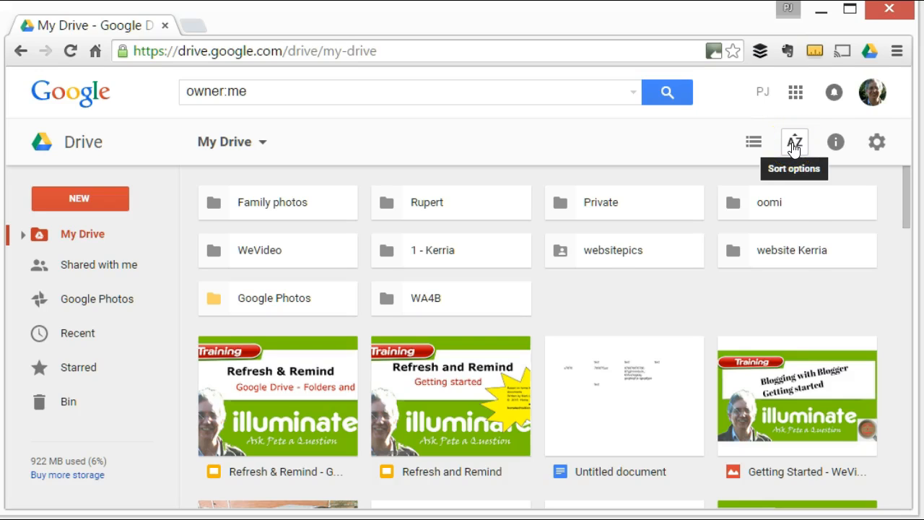
Review the sort options for My Drive and keep sorting by Last modified by me
click(793, 147)
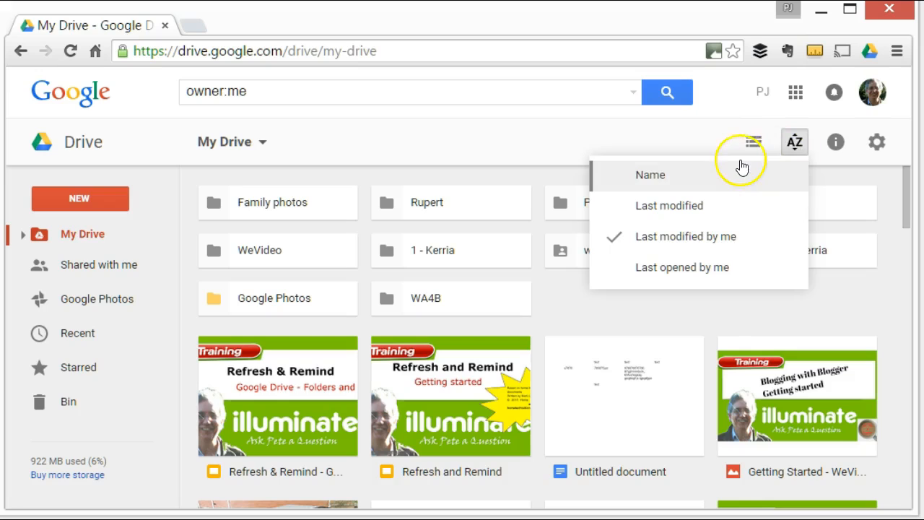
click(737, 202)
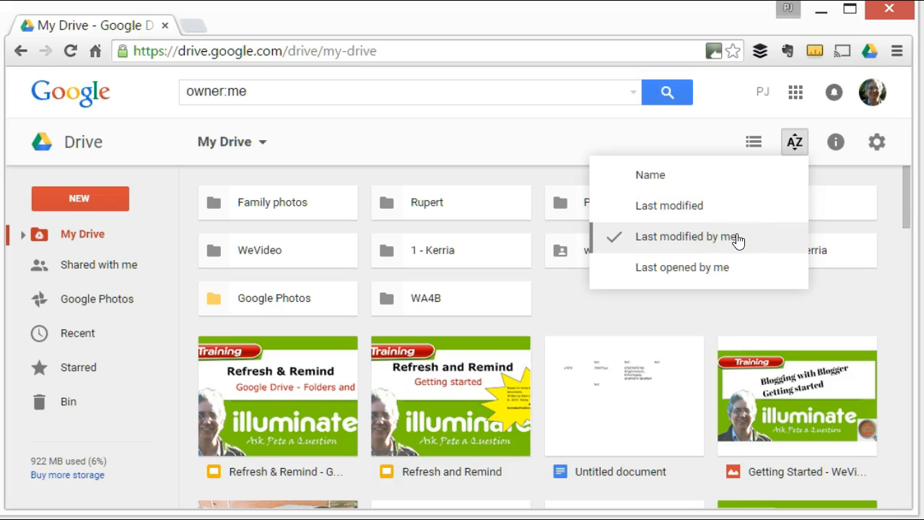
click(737, 269)
click(736, 250)
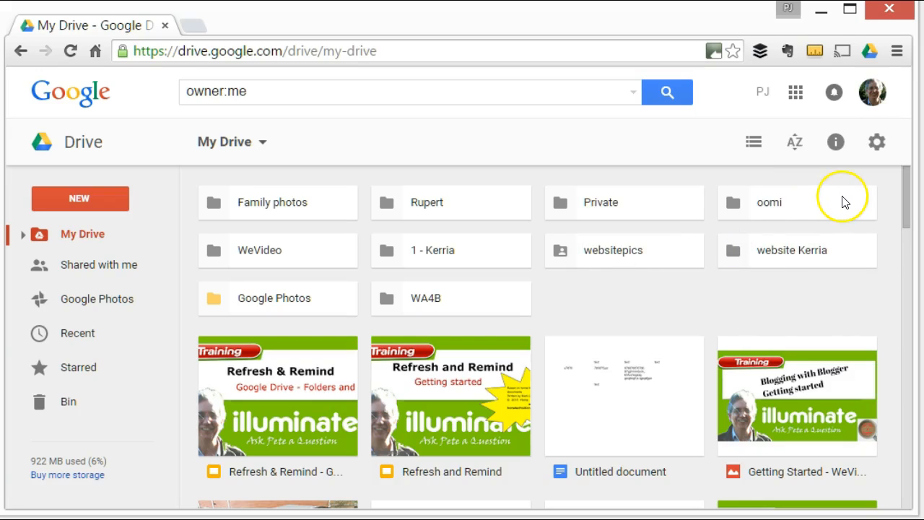
Show the recent activity details for My Drive and hide them again
click(837, 144)
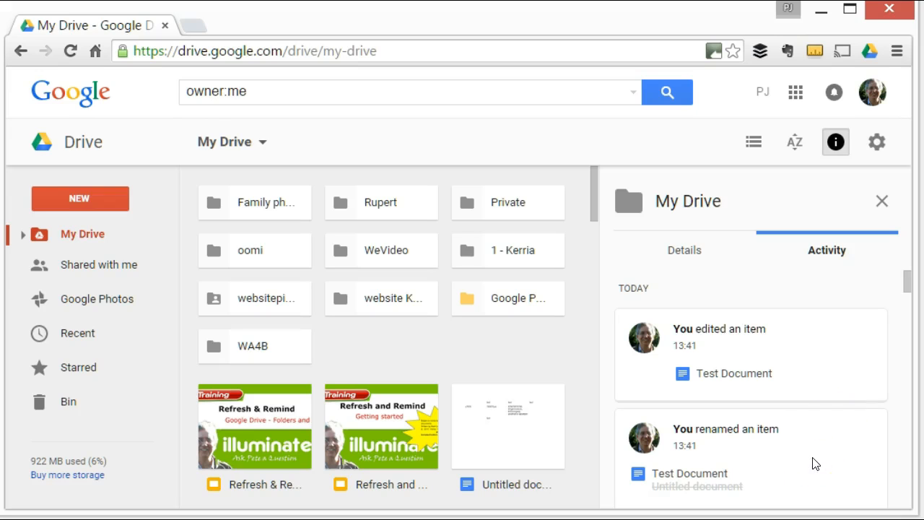
click(835, 143)
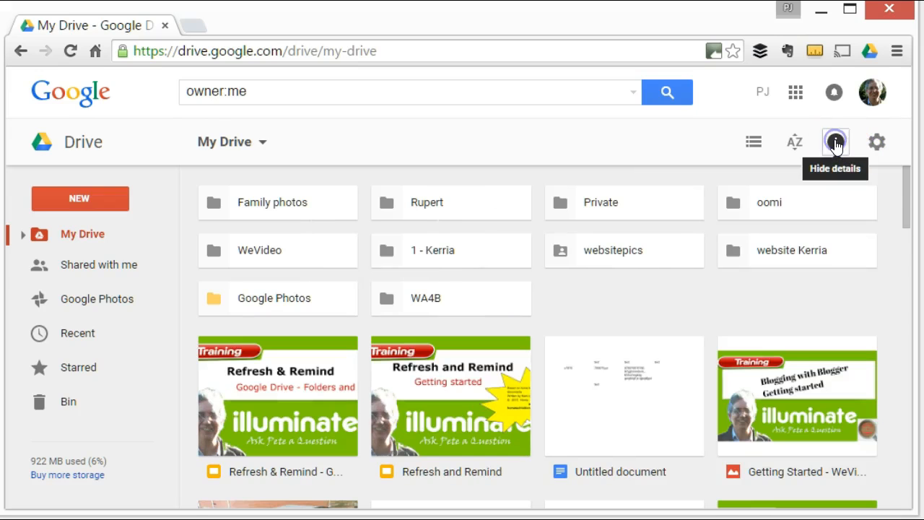
click(836, 145)
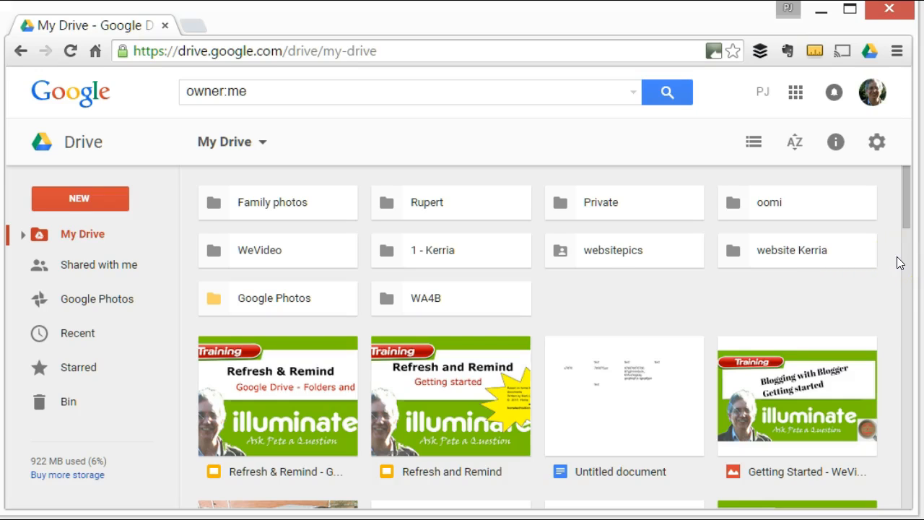
Review the General and Managing Apps sections of the Drive settings, and close the settings without changes
click(875, 145)
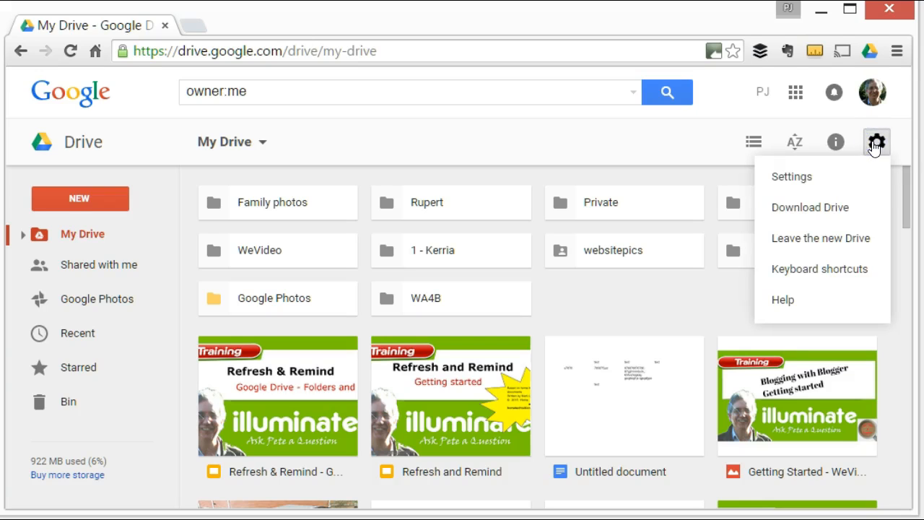
click(790, 180)
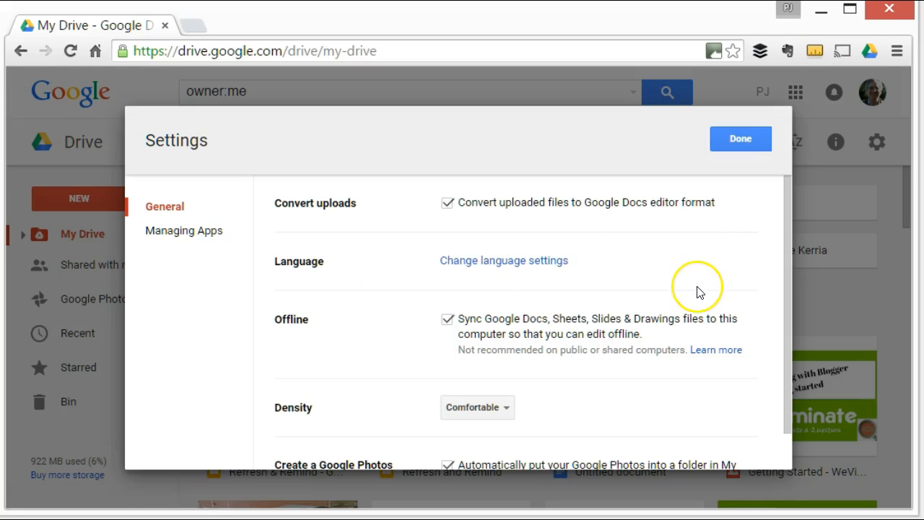
scroll(699, 292, down, 1)
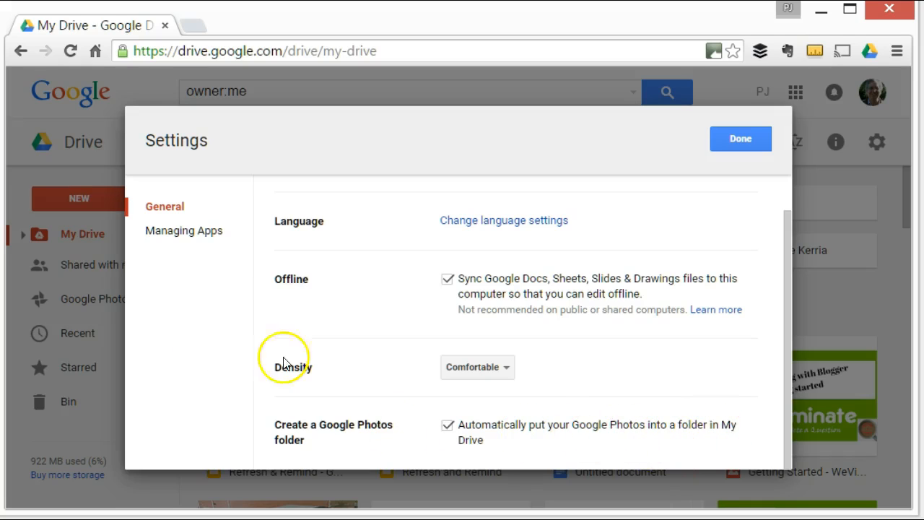
click(206, 239)
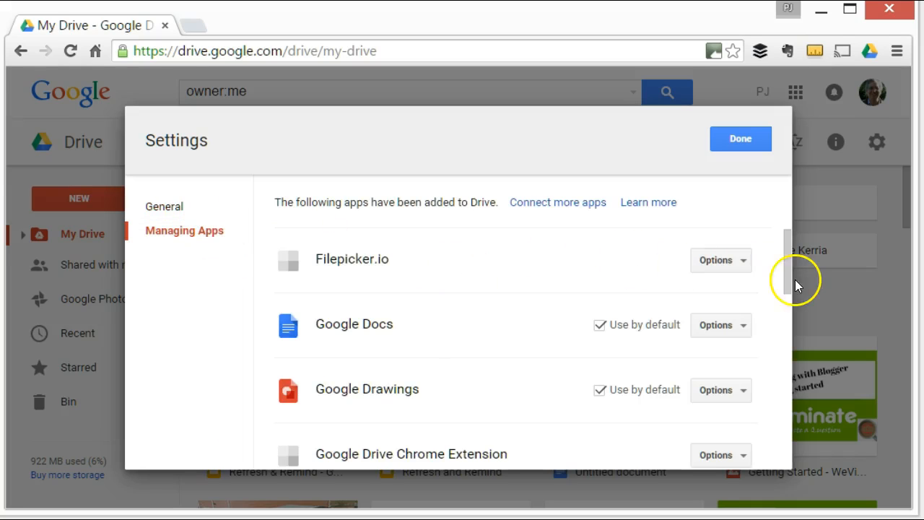
drag(786, 260, 791, 216)
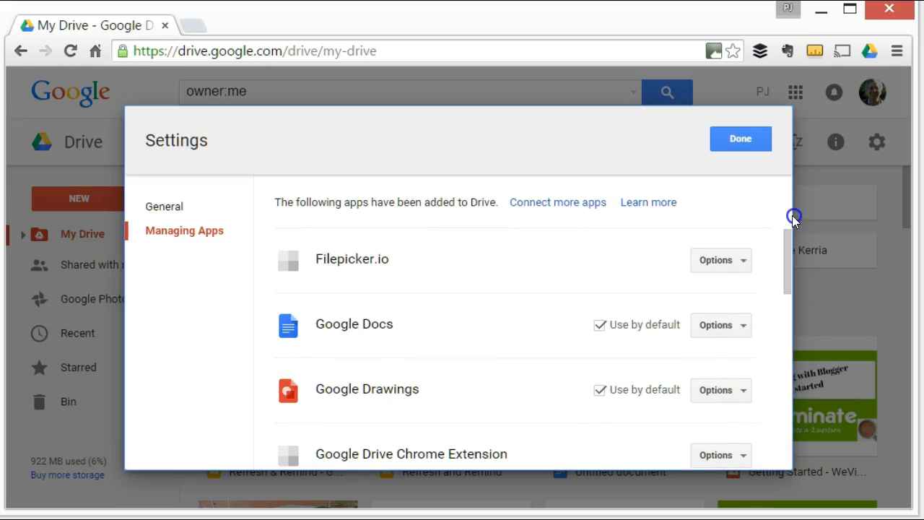
click(745, 145)
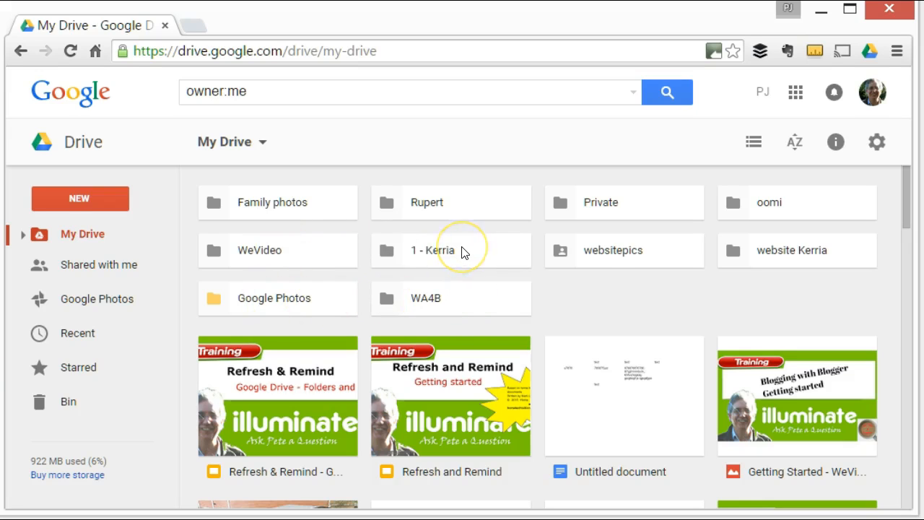
Move the Untitled document from My Drive into the Family photos folder, viewing the folder's contents before and after the move
double_click(313, 204)
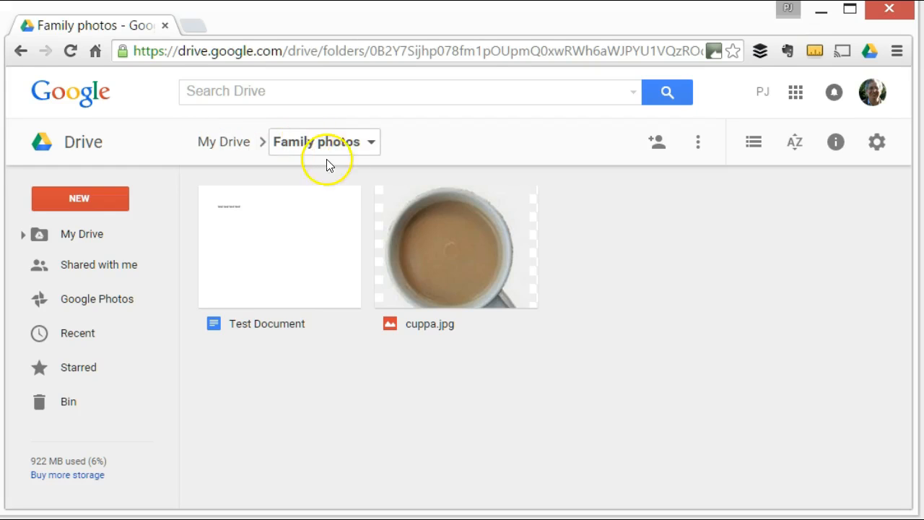
click(238, 144)
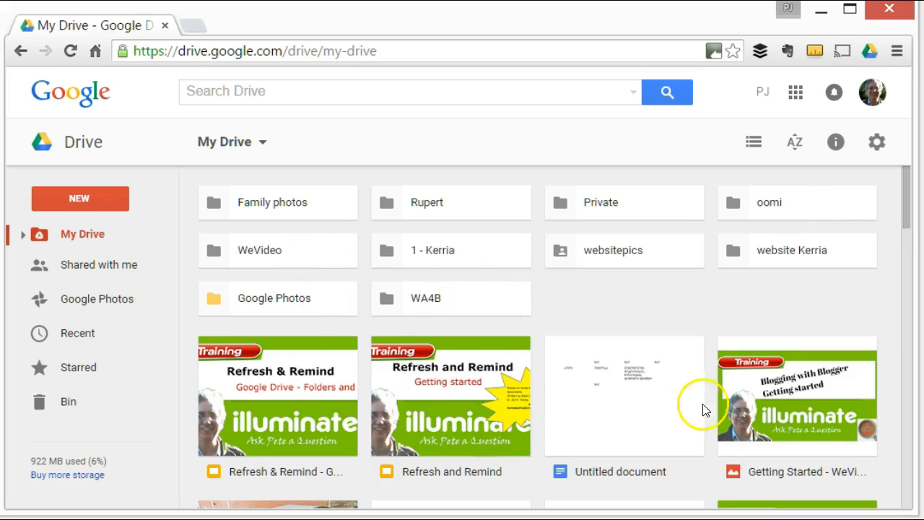
click(636, 410)
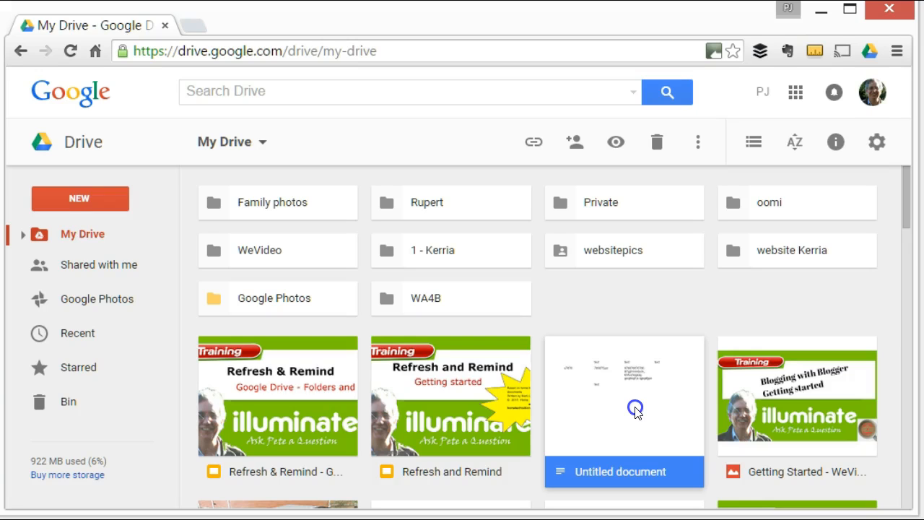
drag(635, 410, 303, 216)
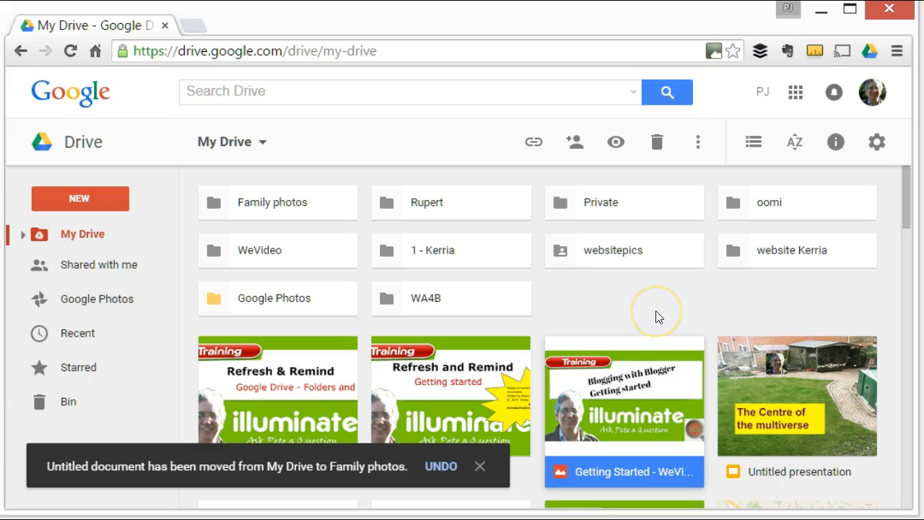
double_click(272, 208)
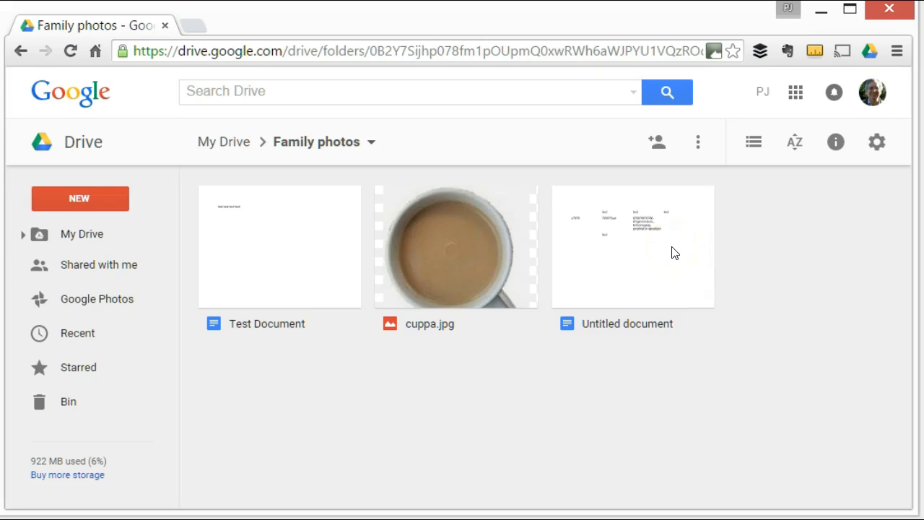
click(236, 143)
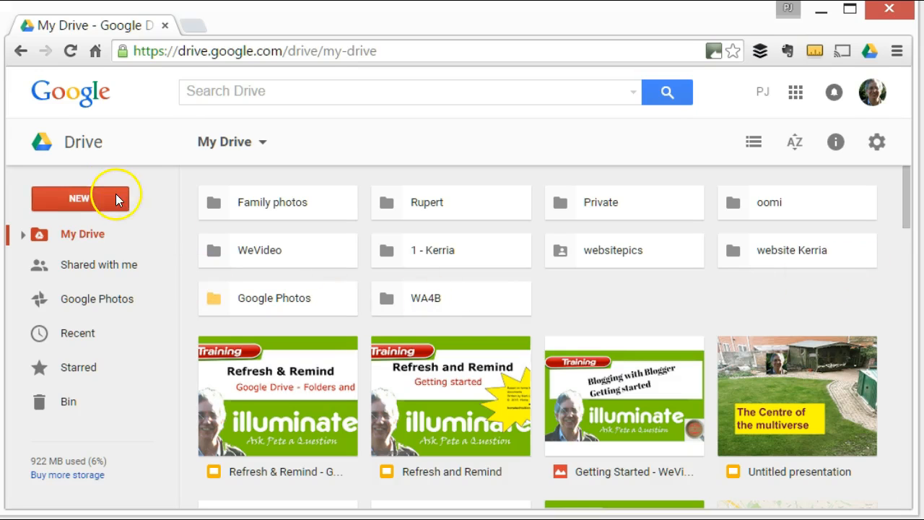
Create a new folder named Presentation in My Drive
click(88, 193)
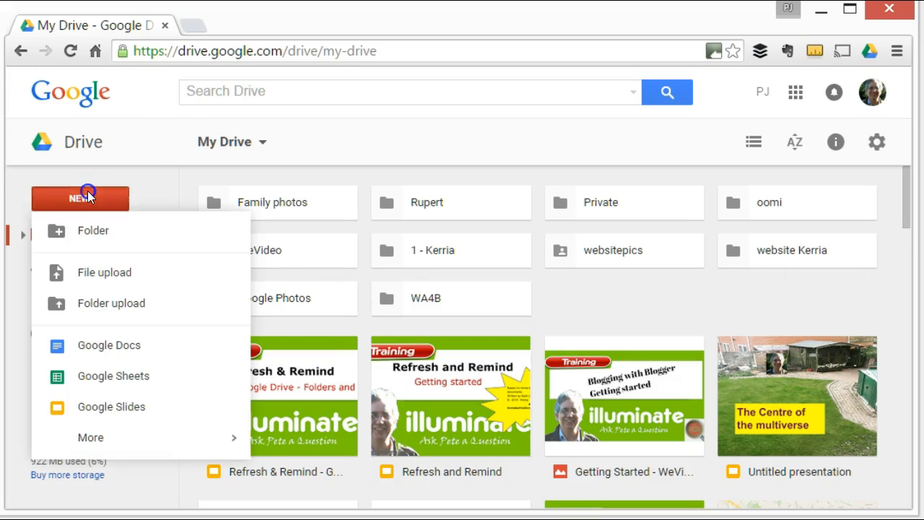
click(87, 231)
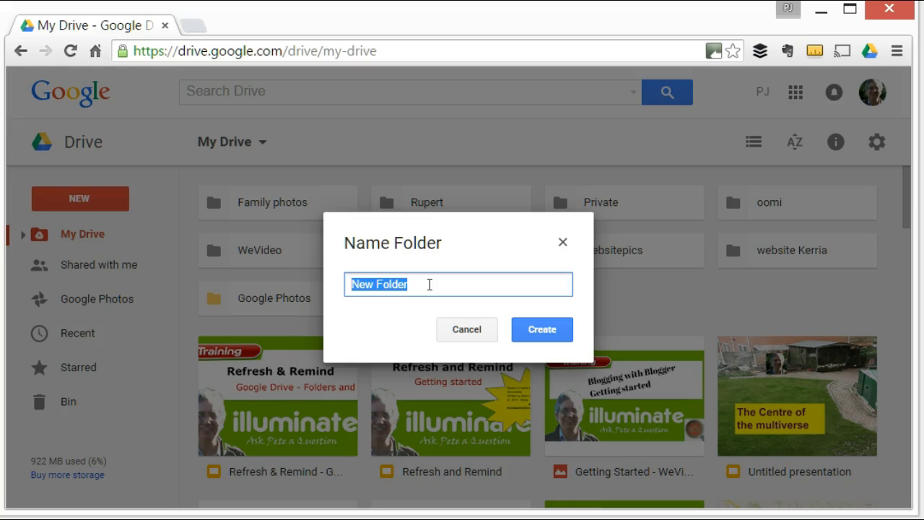
text(Pres)
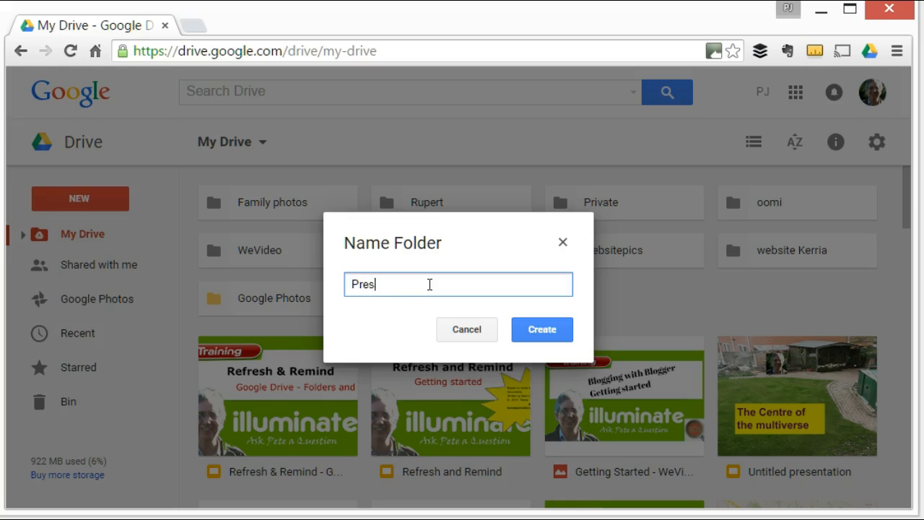
text(entation)
key(Return)
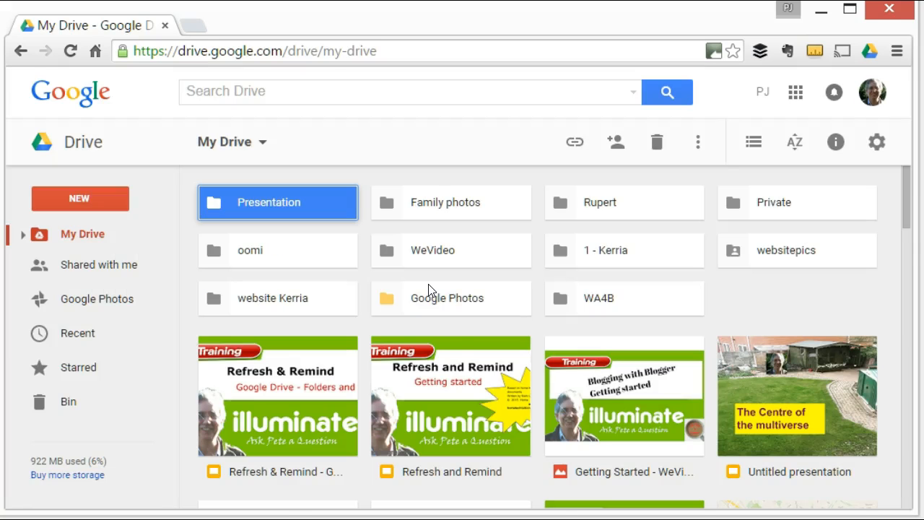
Move the Refresh and Remind presentation and the Getting Started image file into the Presentation folder
drag(467, 413, 296, 209)
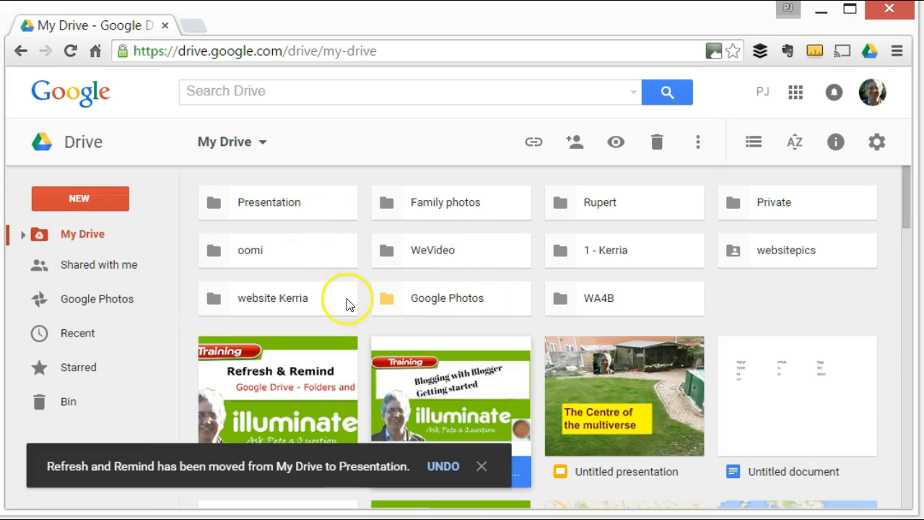
drag(481, 390, 289, 200)
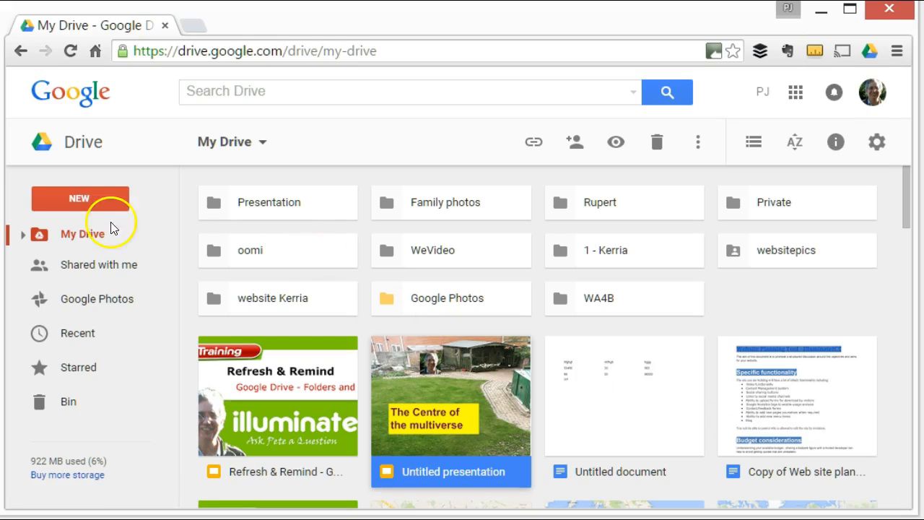
Open the Family photos folder, upload the image "background for mre" from Facebook Pages into it, and dismiss the upload notices
click(89, 200)
click(119, 287)
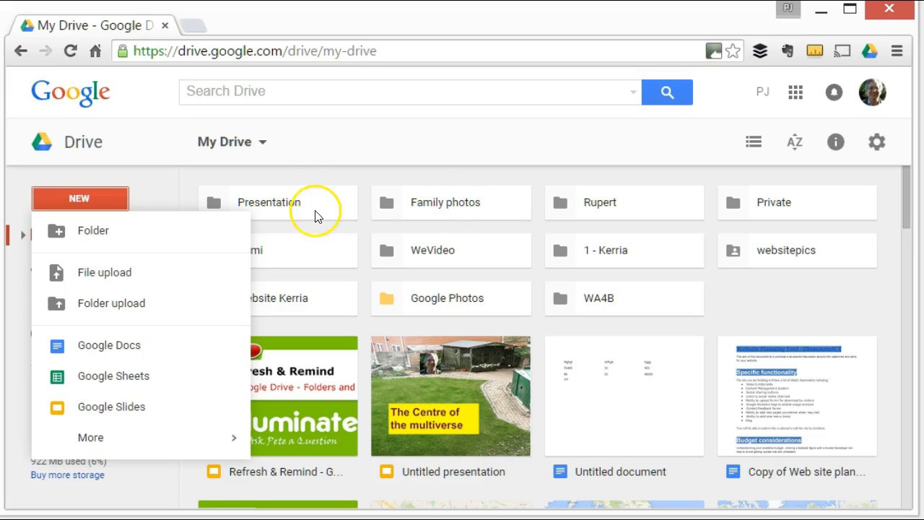
double_click(444, 205)
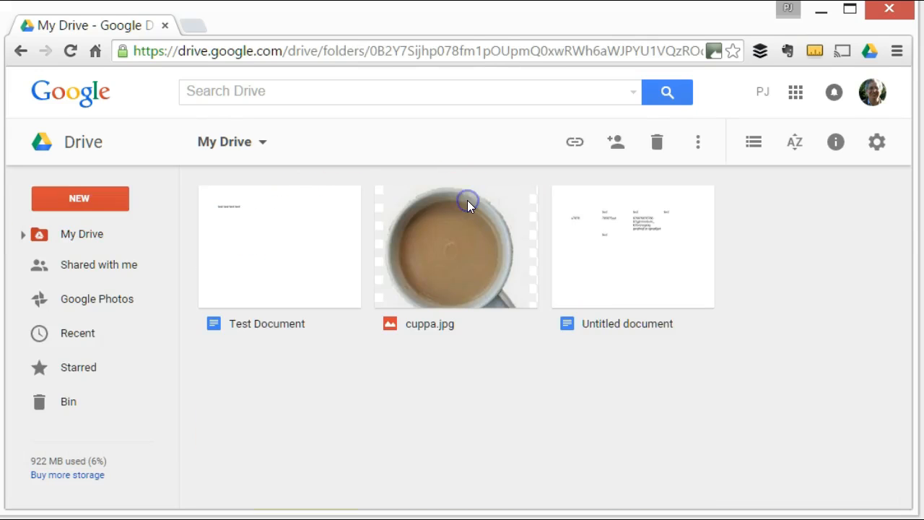
click(69, 208)
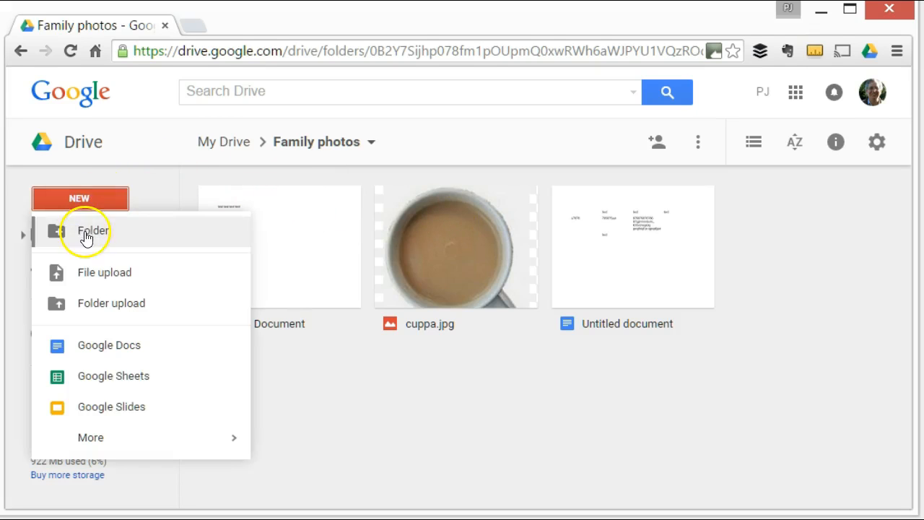
click(102, 282)
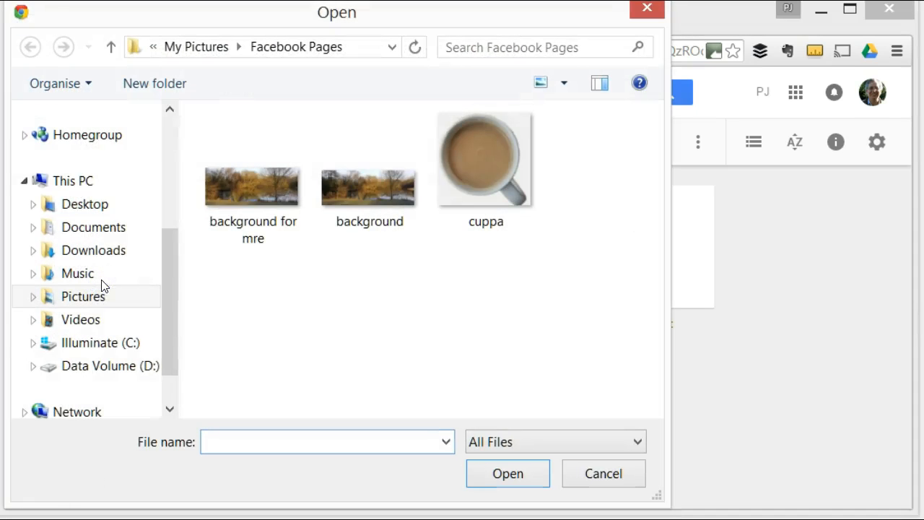
click(352, 190)
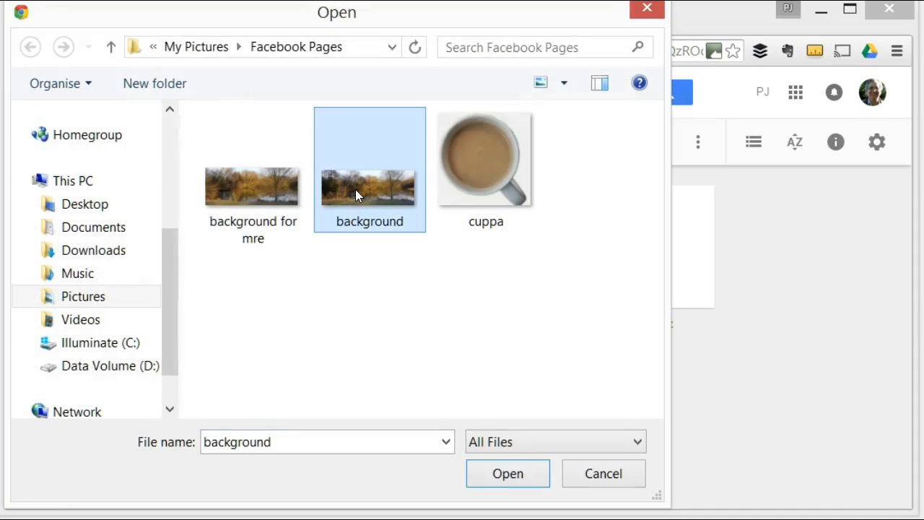
click(264, 185)
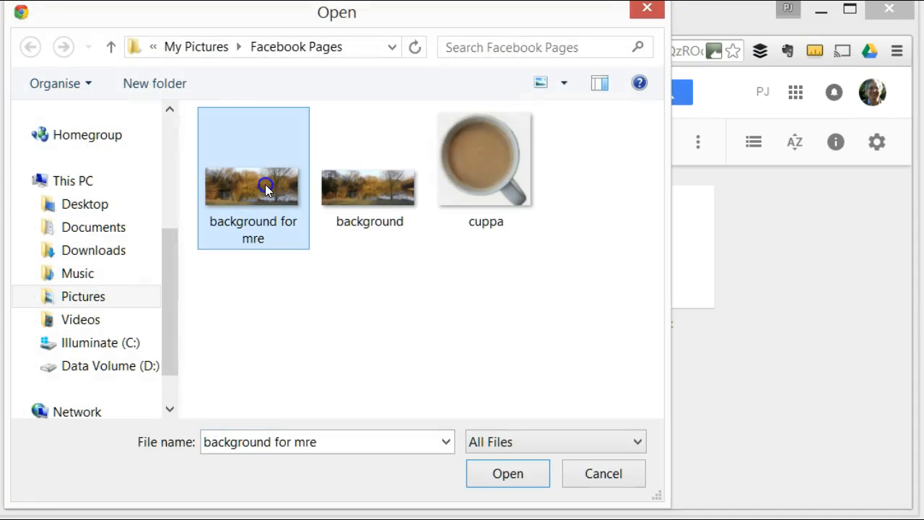
click(510, 474)
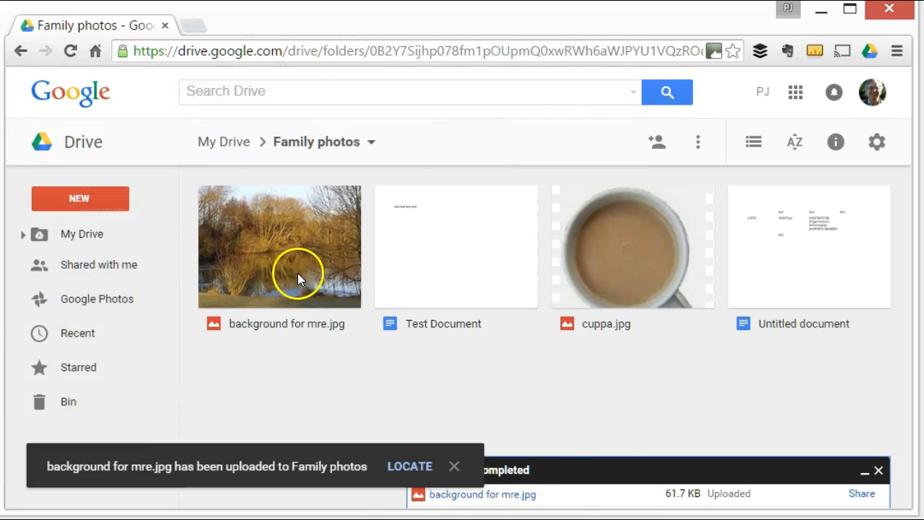
click(451, 467)
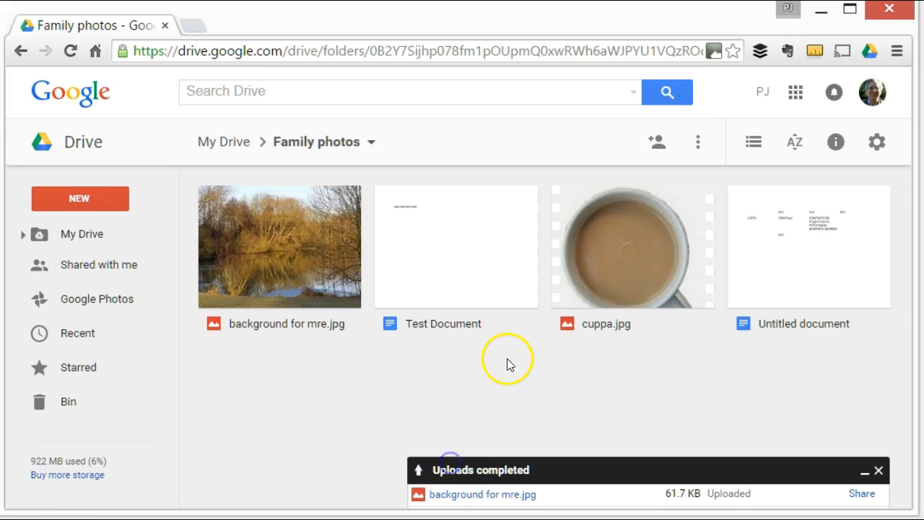
click(879, 470)
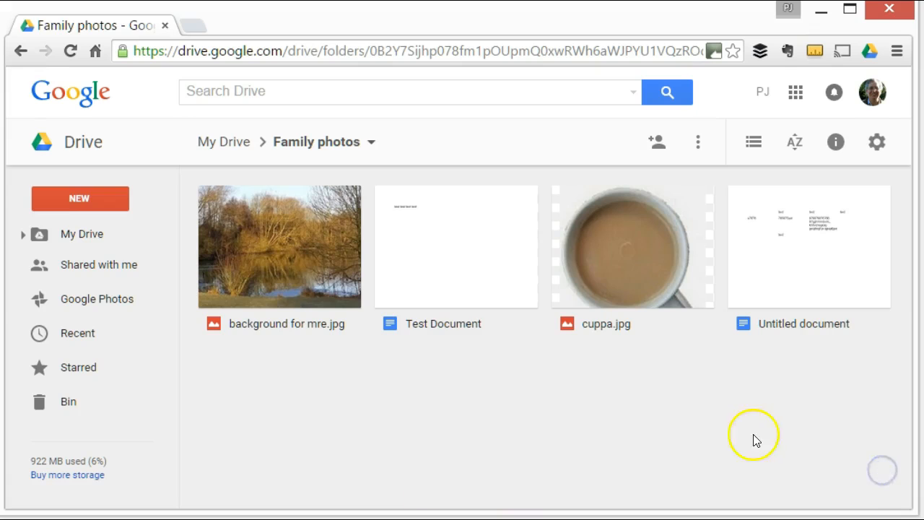
Upload the Image compare folder from the computer's Pictures into the Family photos folder
click(104, 200)
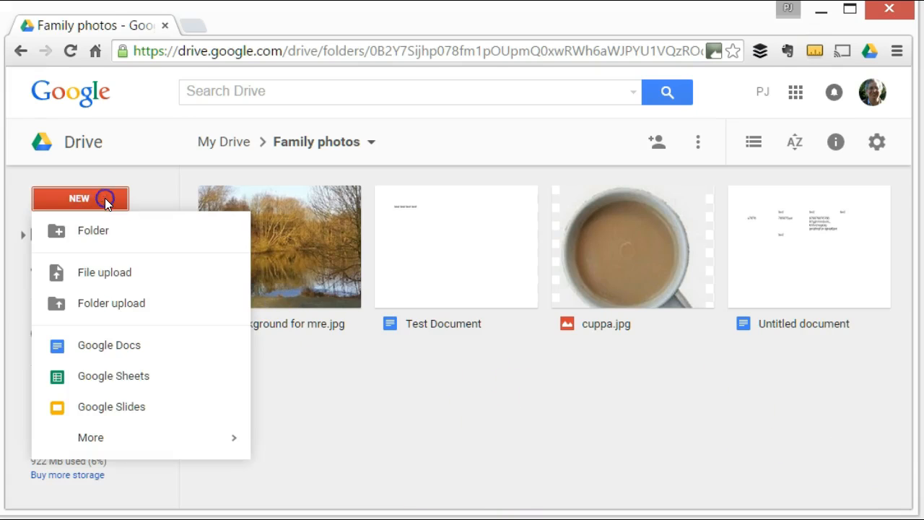
click(127, 303)
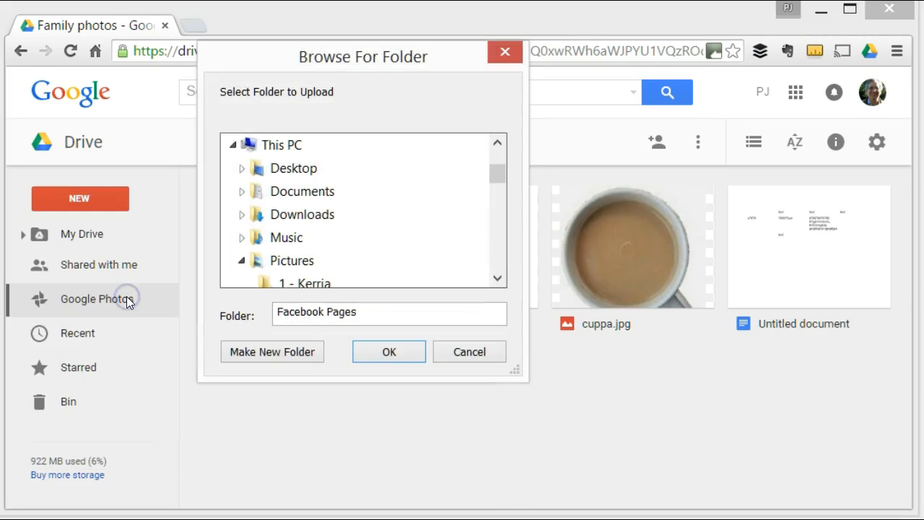
drag(494, 173, 495, 191)
click(263, 237)
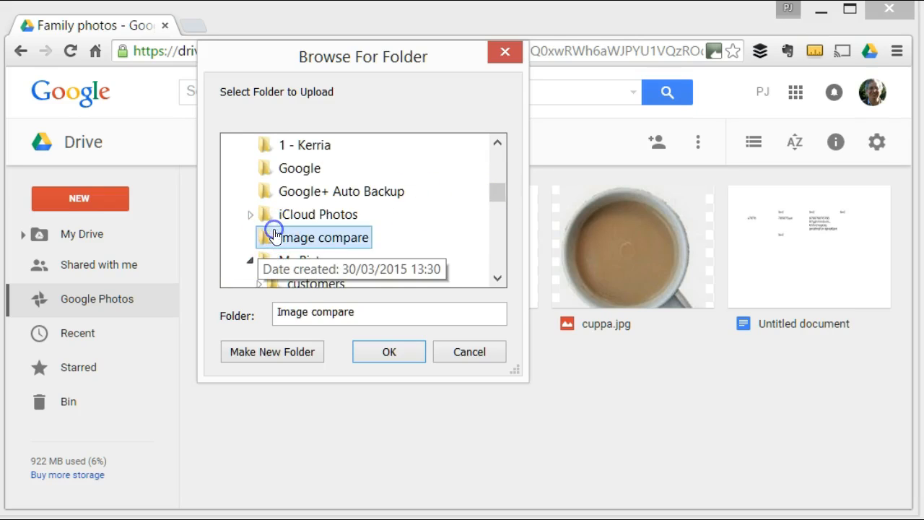
click(408, 350)
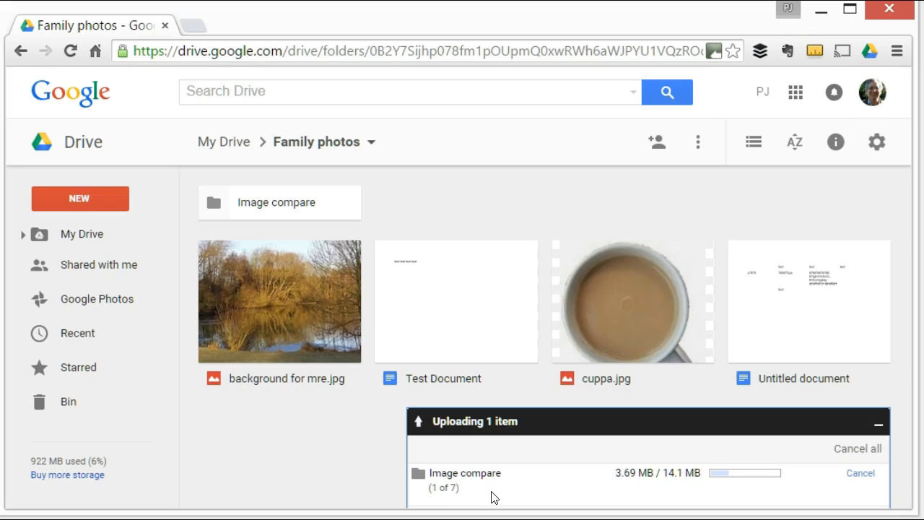
Examine the kinds of new files that can be created, including the additional apps, without creating one
click(94, 192)
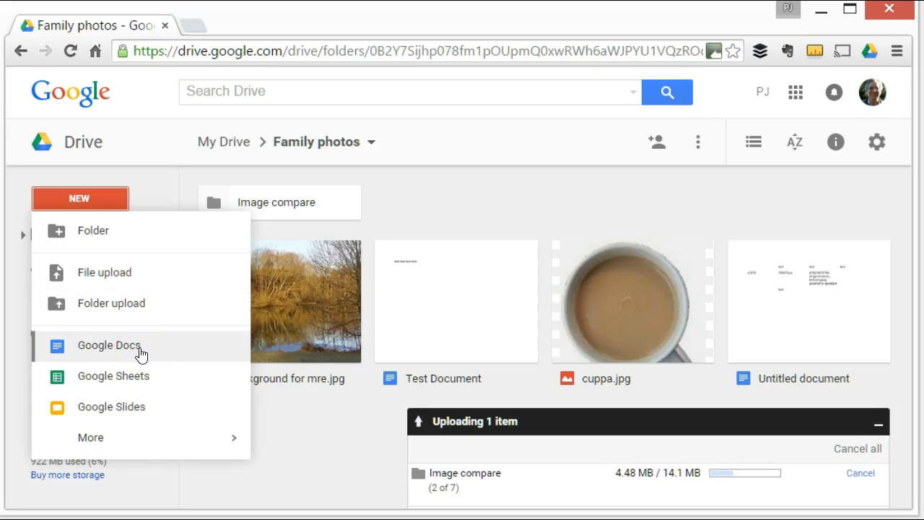
click(145, 389)
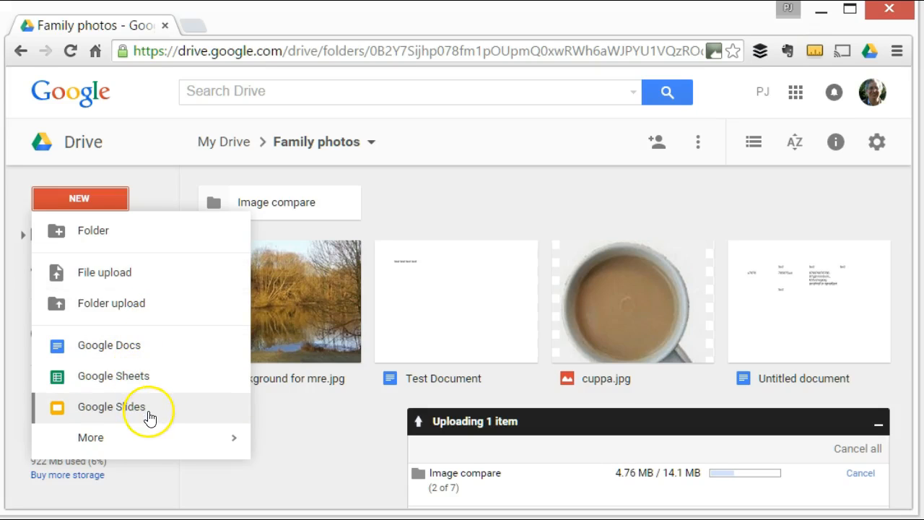
click(157, 441)
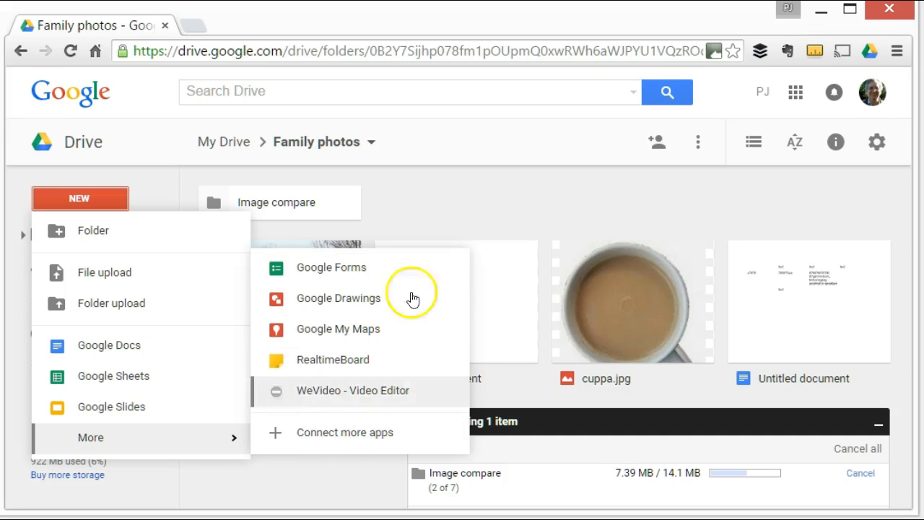
click(485, 195)
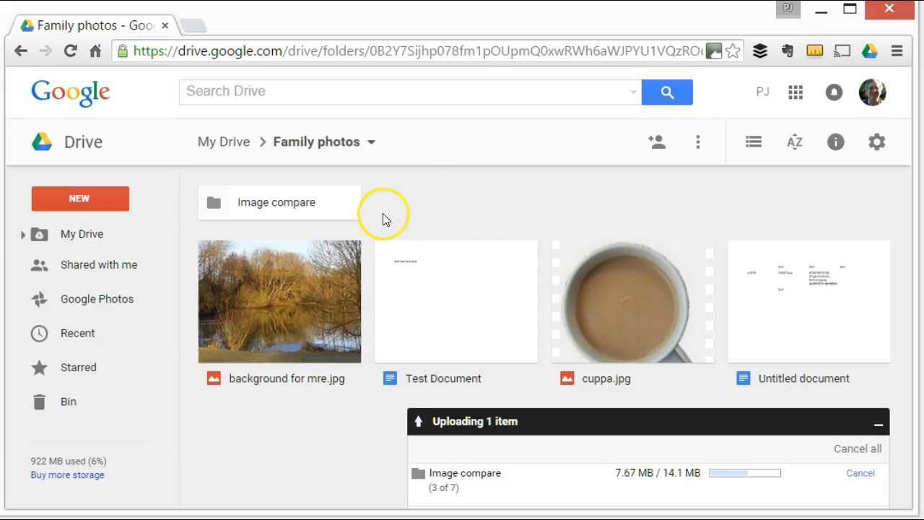
Return to My Drive and remove the test map, the playin map and both Untitled map files
click(221, 146)
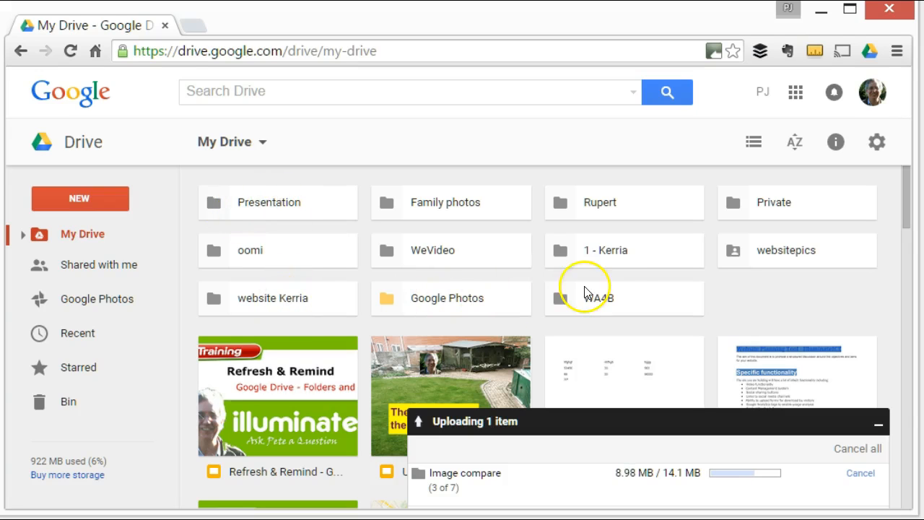
drag(903, 212, 914, 241)
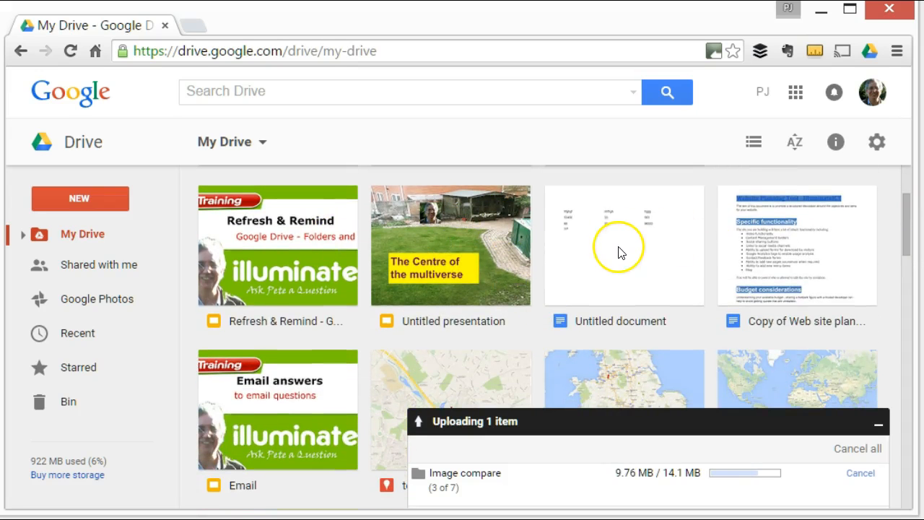
drag(903, 214, 908, 192)
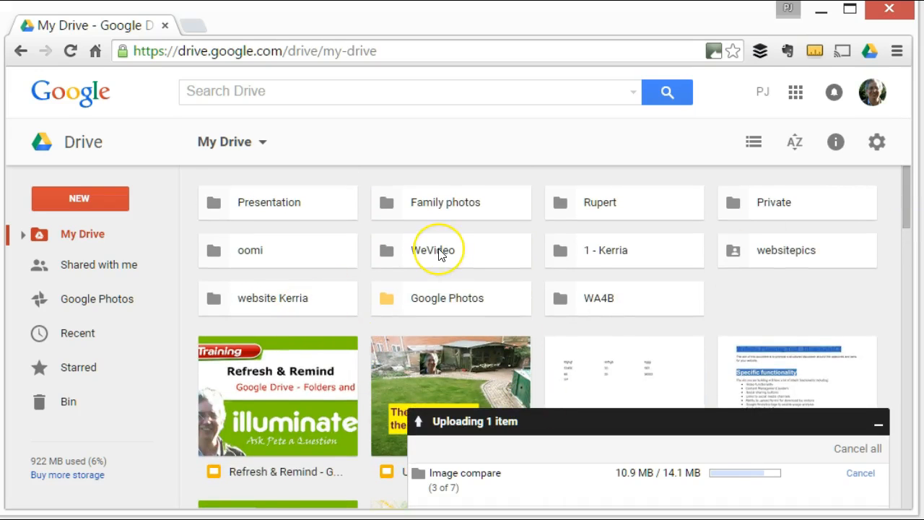
scroll(438, 250, down, 1)
scroll(438, 249, down, 3)
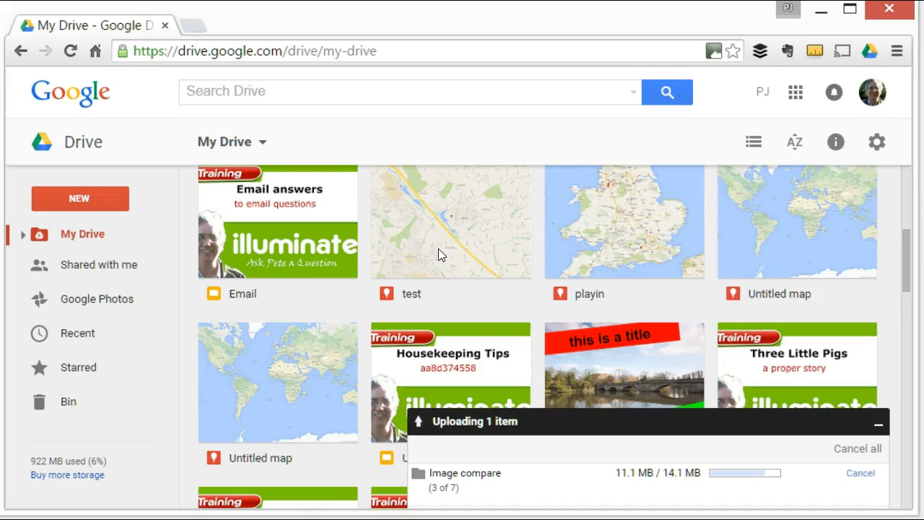
click(438, 249)
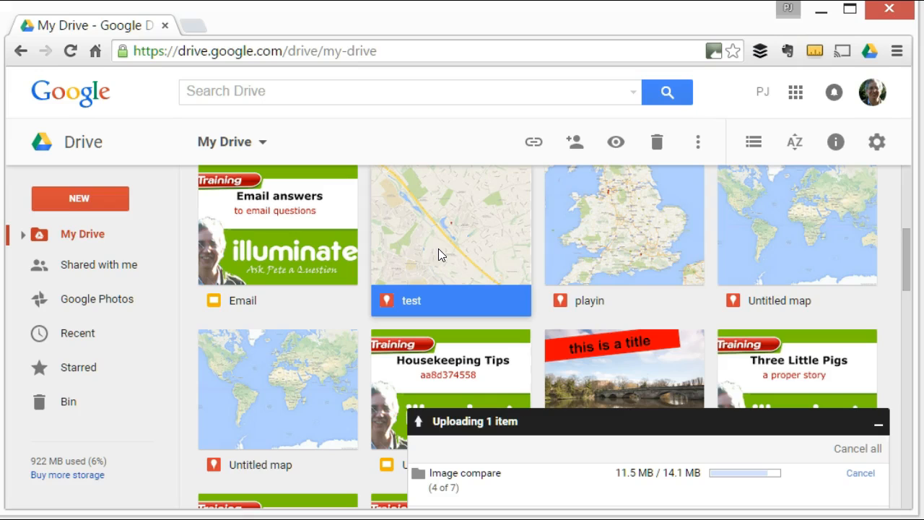
key(Delete)
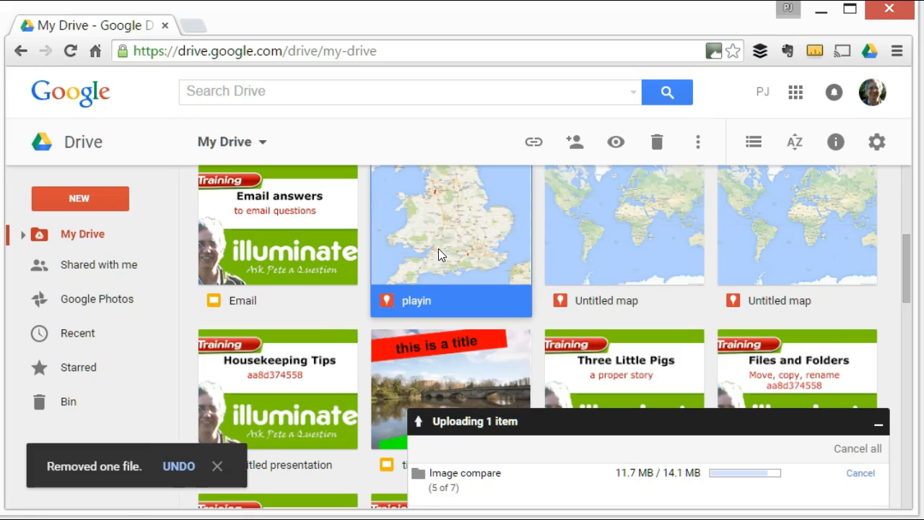
key(Delete)
key(Delete)
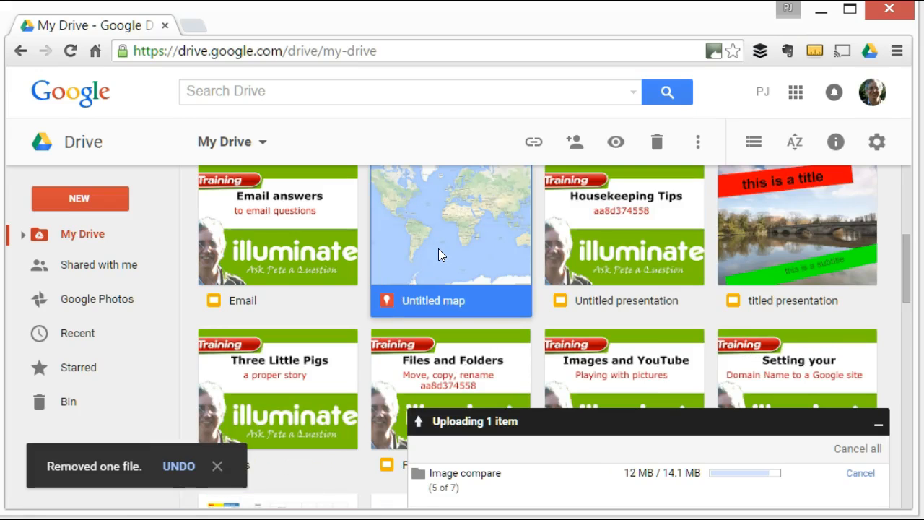
key(Delete)
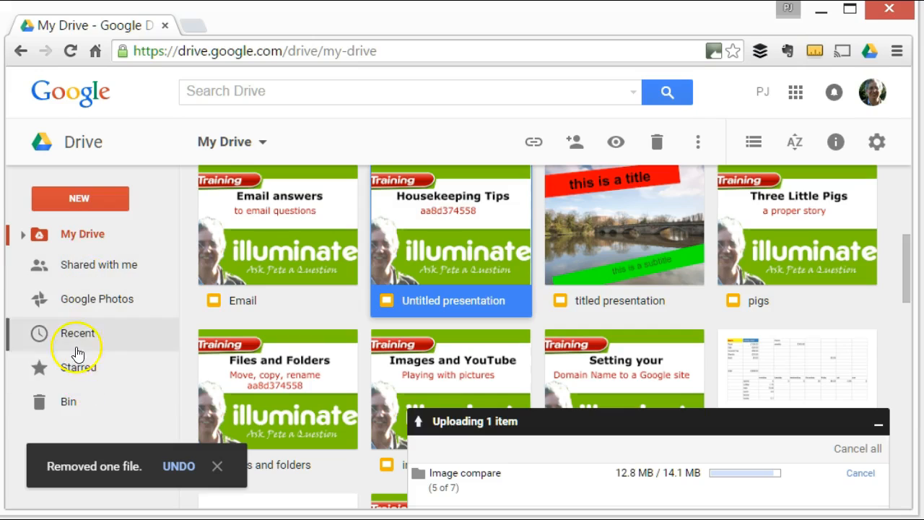
Restore the test map, the playin map and both Untitled map files from the Bin
click(65, 404)
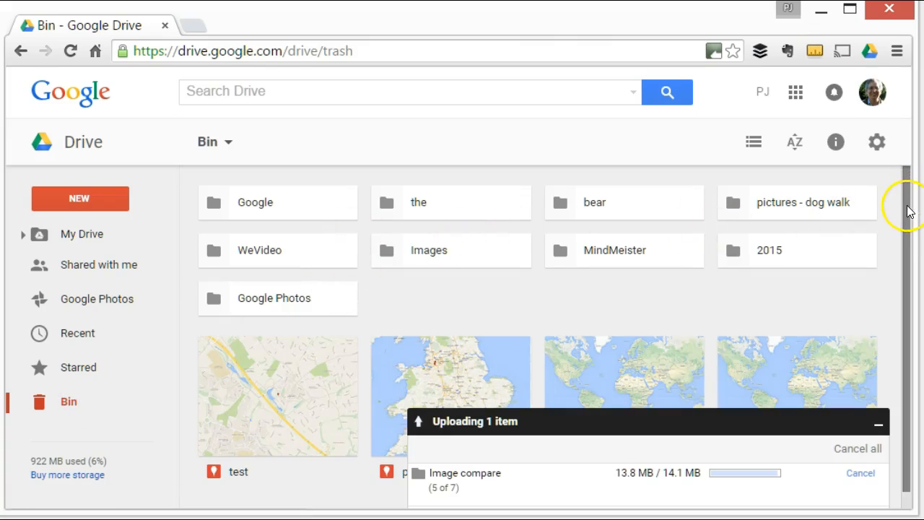
drag(903, 209, 909, 181)
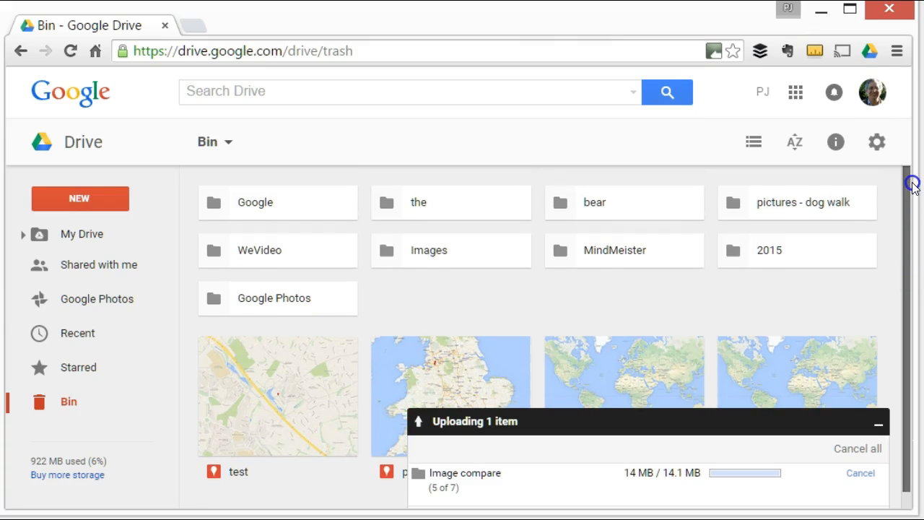
click(287, 402)
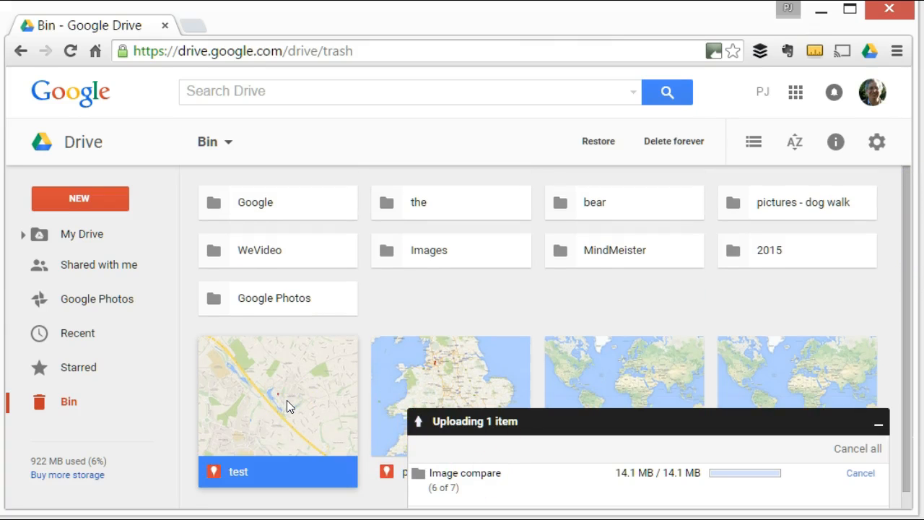
click(591, 144)
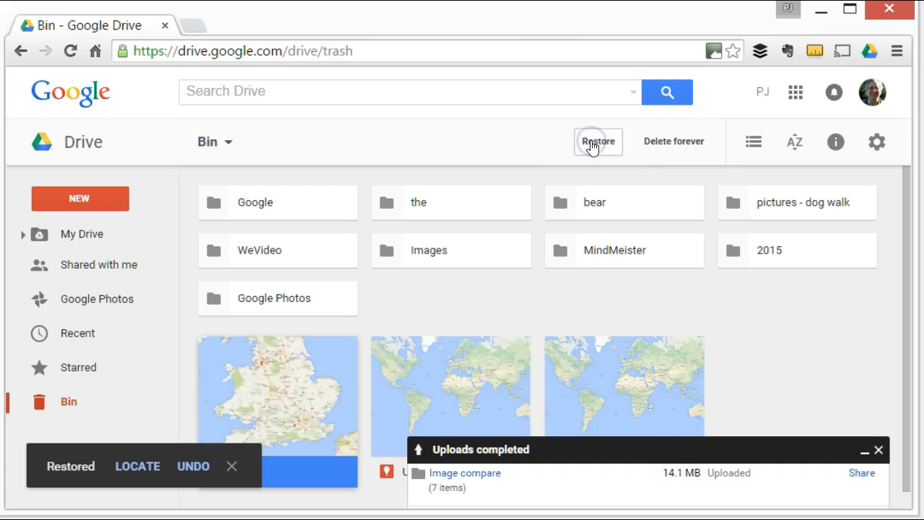
click(592, 144)
click(592, 145)
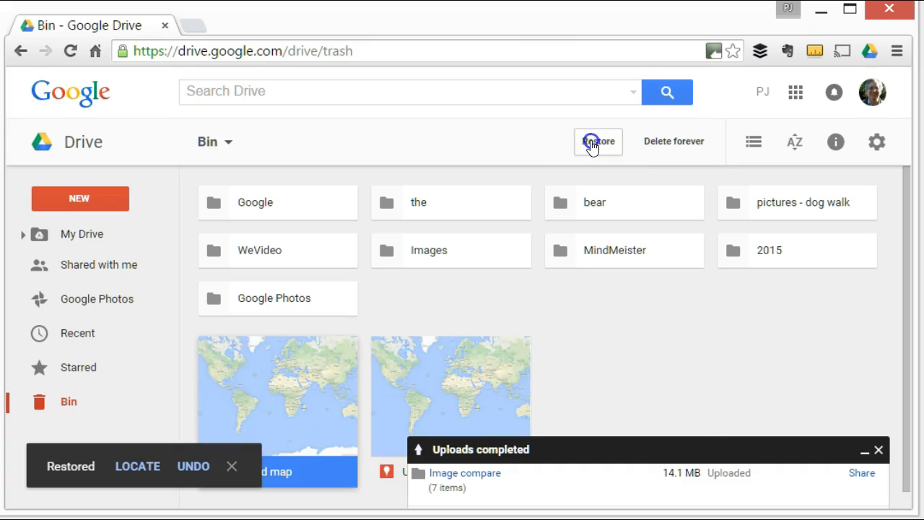
click(592, 145)
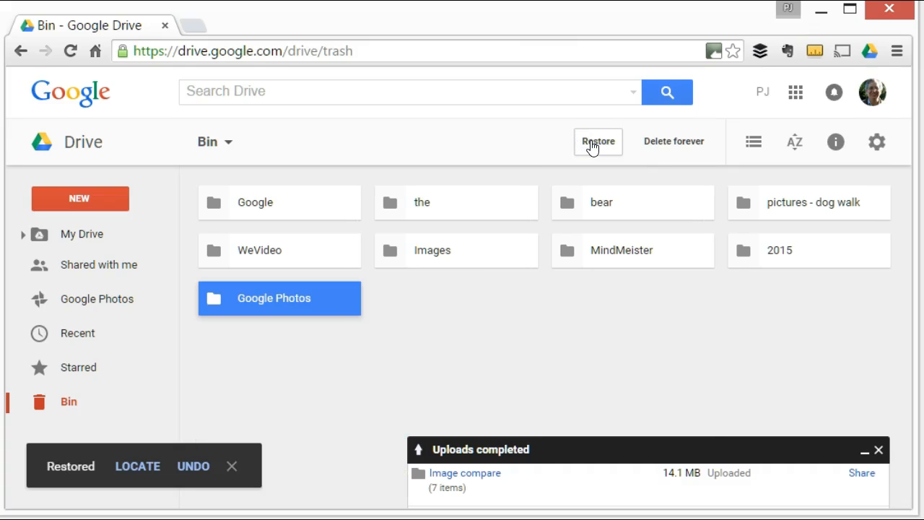
Permanently delete the Google Photos folder from the Bin
click(676, 142)
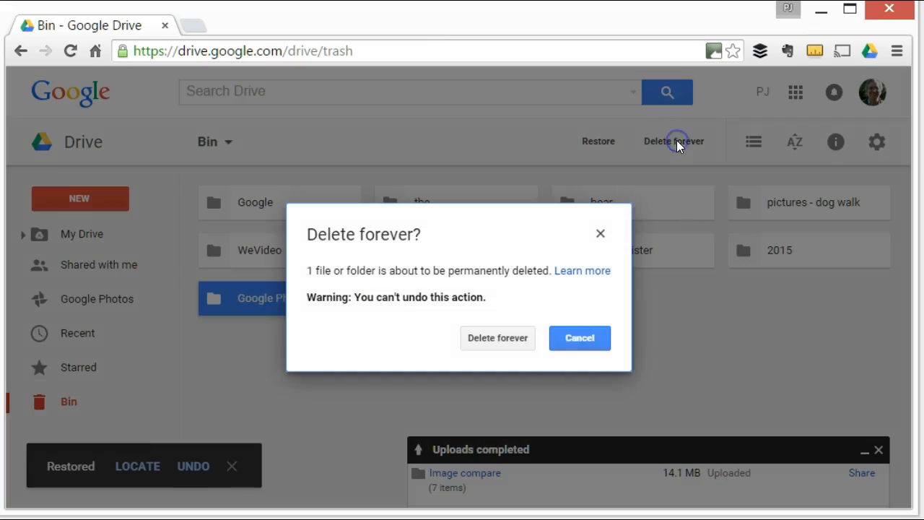
click(514, 345)
click(676, 229)
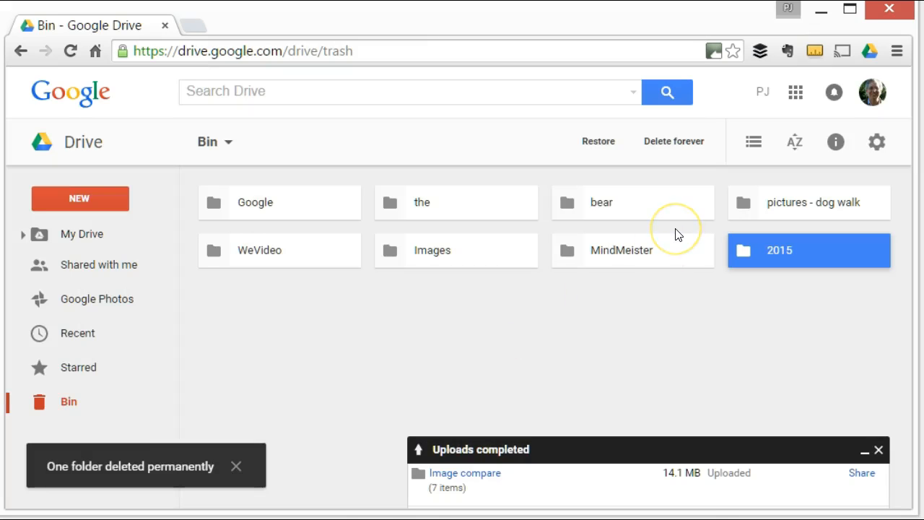
Select all the remaining folders in the Bin, from Google through MindMeister, and delete them permanently
key(shift+Up)
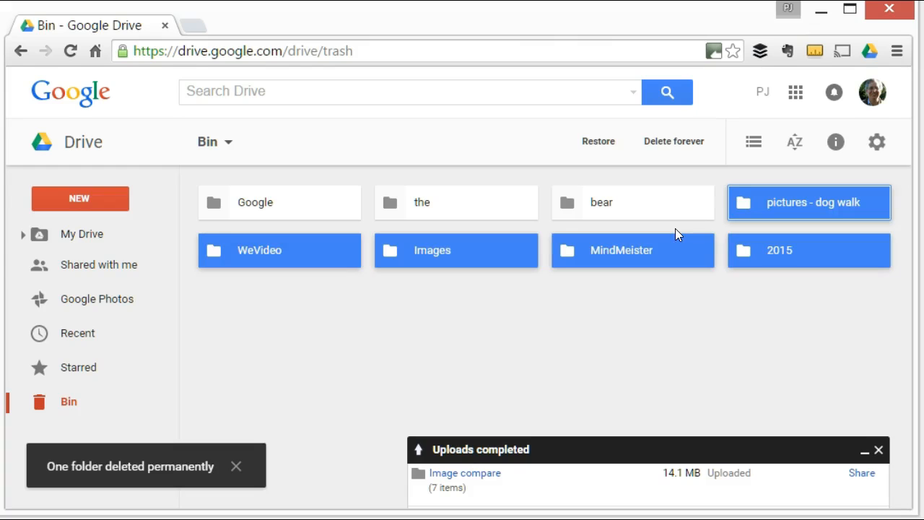
key(shift+Left)
key(shift+Left)
key(shift+Left)
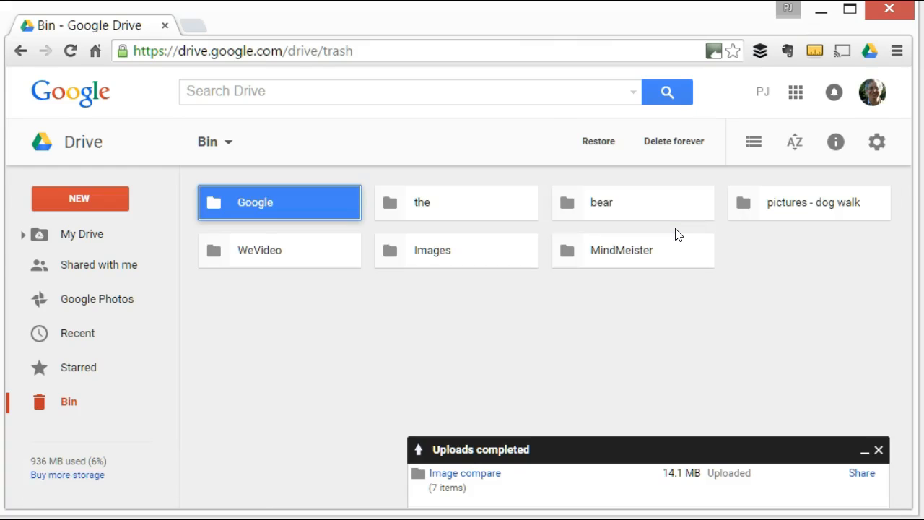
click(708, 215)
key(shift+Right)
key(shift+Right)
key(shift+Right)
key(shift+Right)
key(shift+Right)
key(shift+Right)
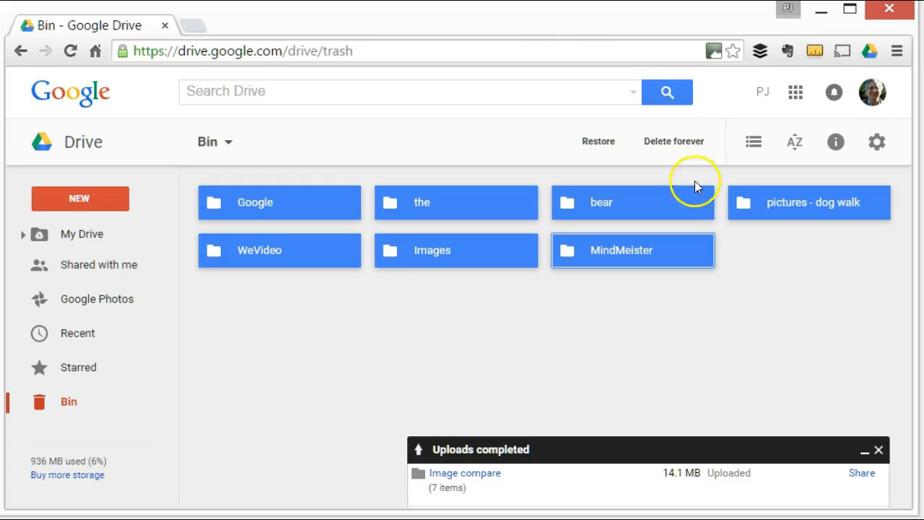
click(679, 145)
click(529, 338)
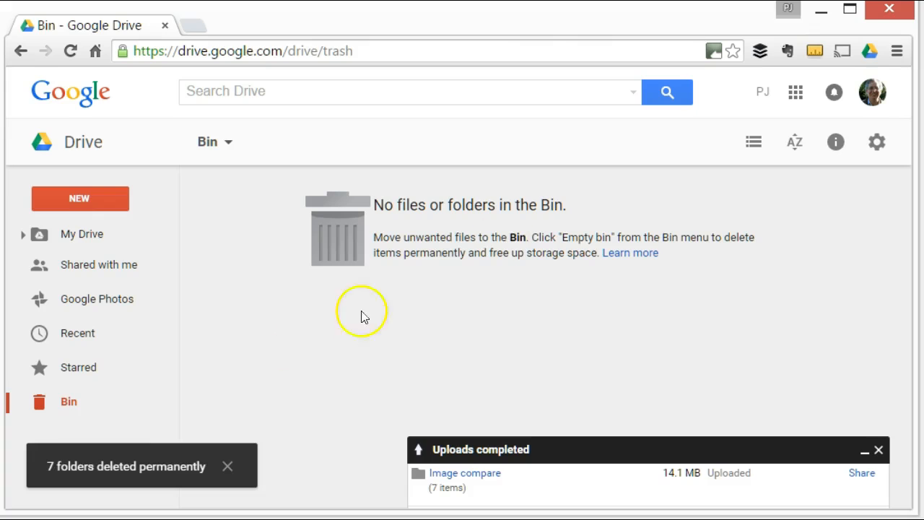
Return to My Drive and dismiss the completed uploads notice
click(84, 234)
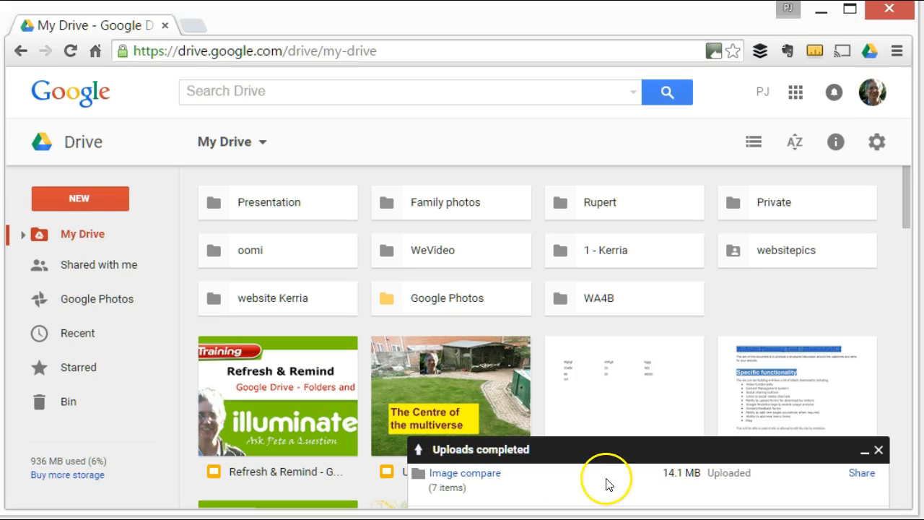
click(879, 450)
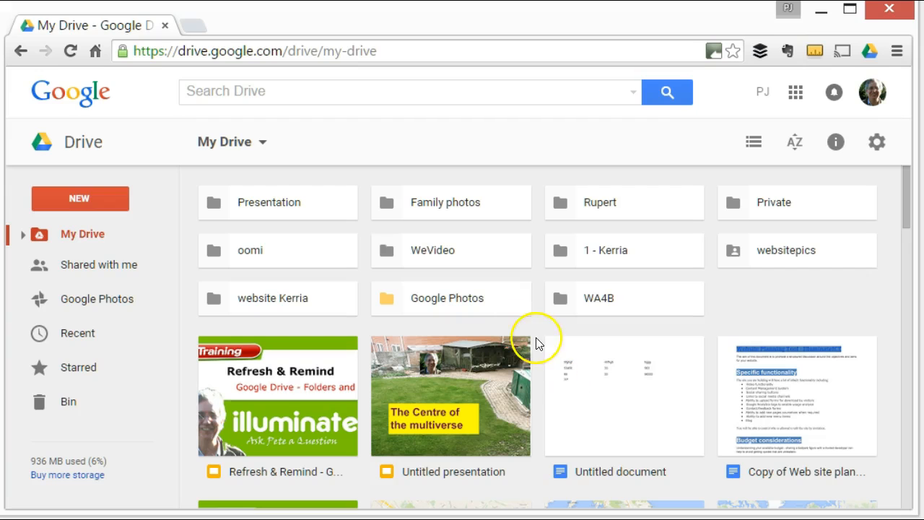
Examine the contents of the Presentation folder and of Image compare inside Family photos, returning to My Drive
double_click(261, 199)
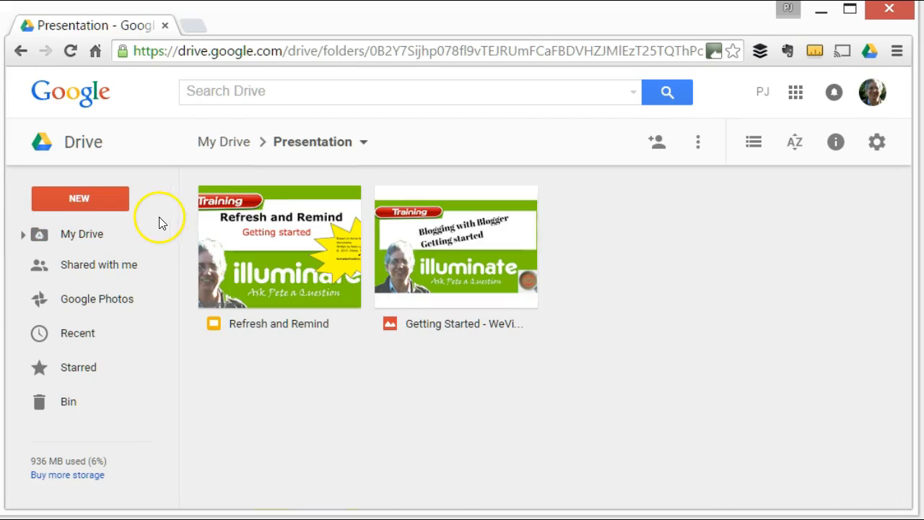
click(223, 142)
double_click(460, 202)
click(307, 204)
double_click(305, 202)
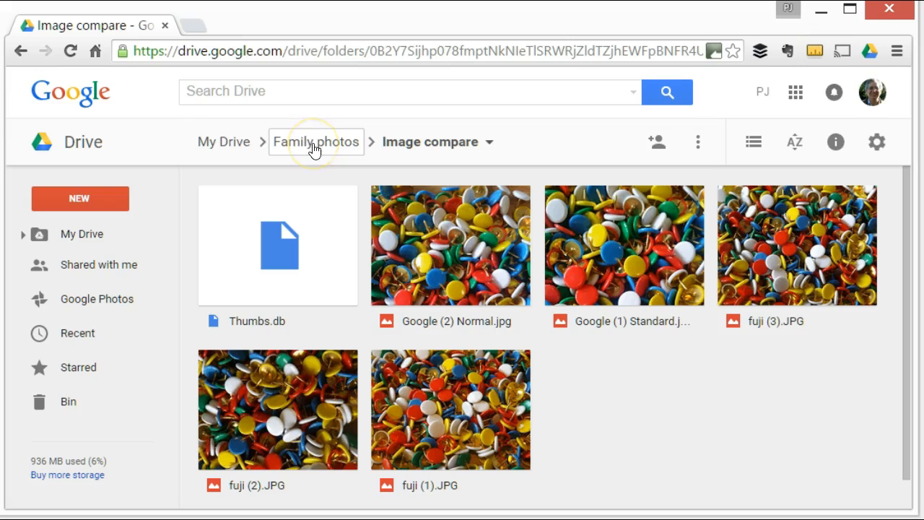
click(235, 142)
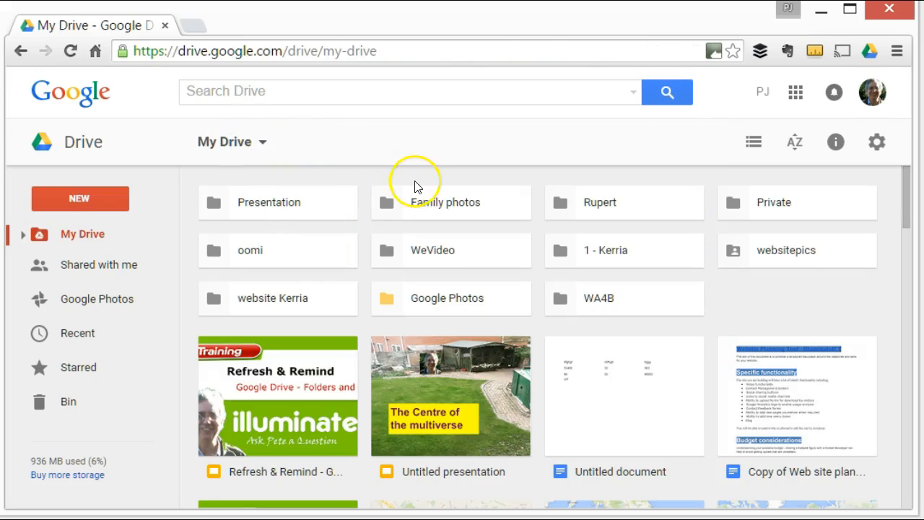